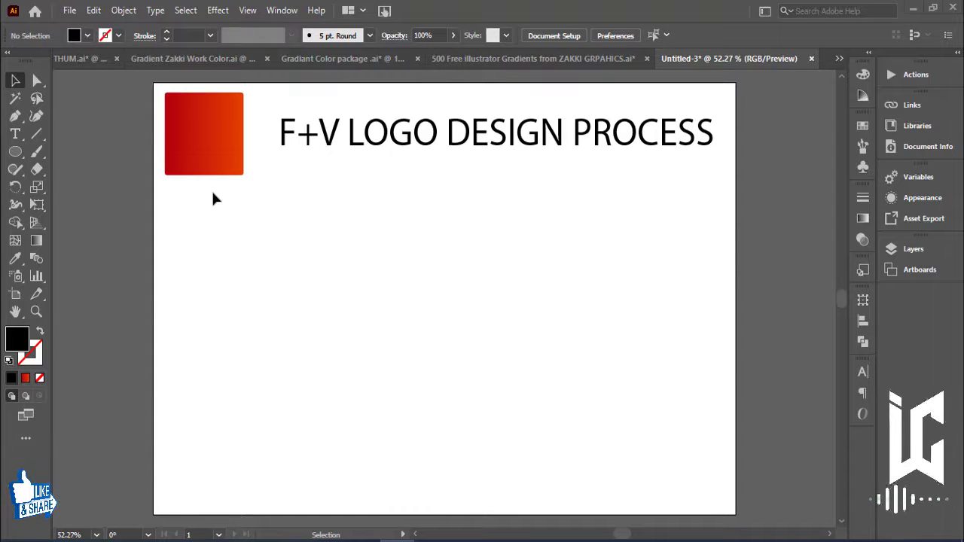
Draw a vertical line on the artboard's right side with a 1 pt stroke
left_click(36, 133)
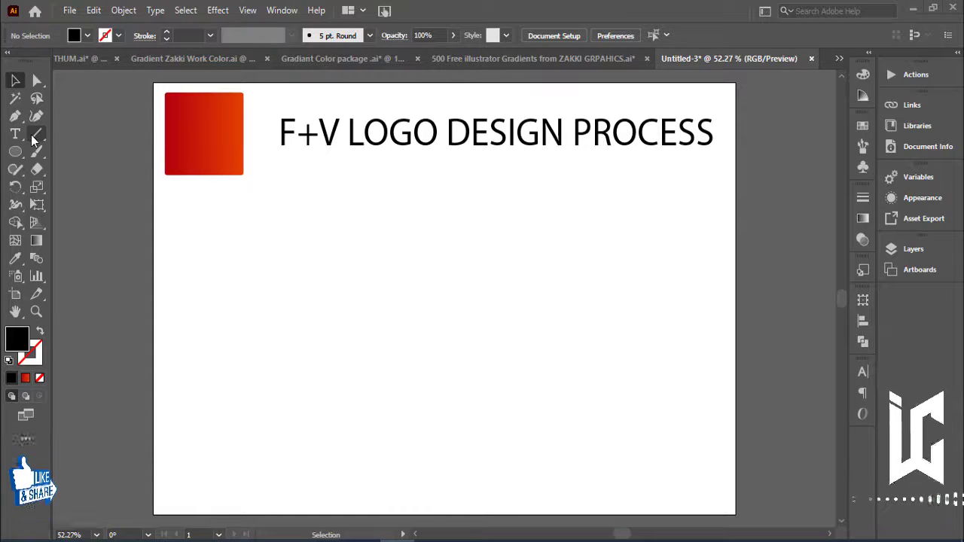
left_click_drag(630, 198, 631, 415)
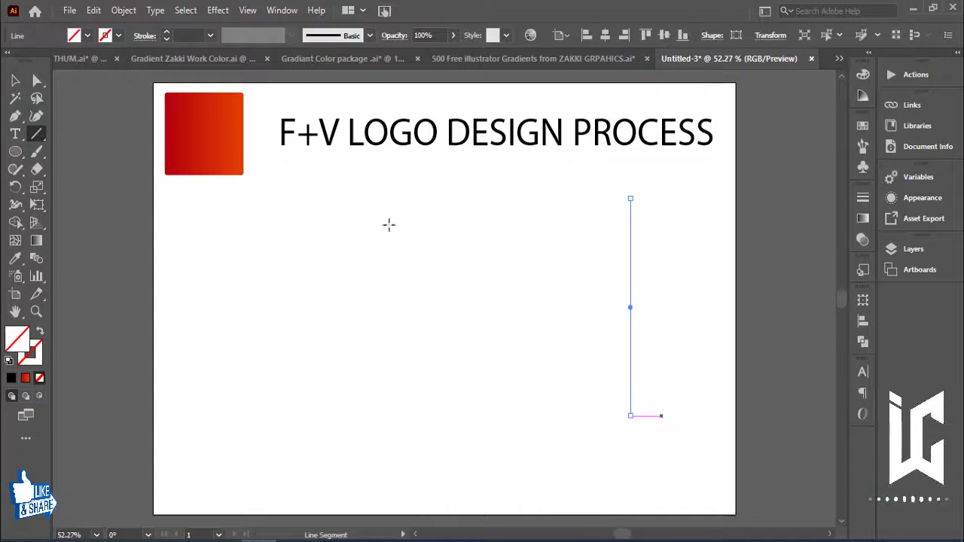
key("v")
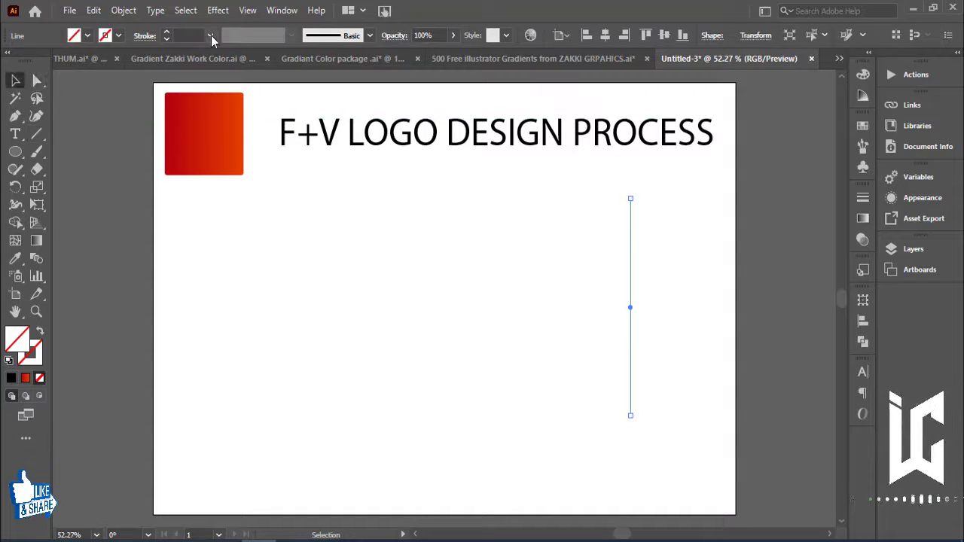
left_click(210, 35)
left_click(218, 99)
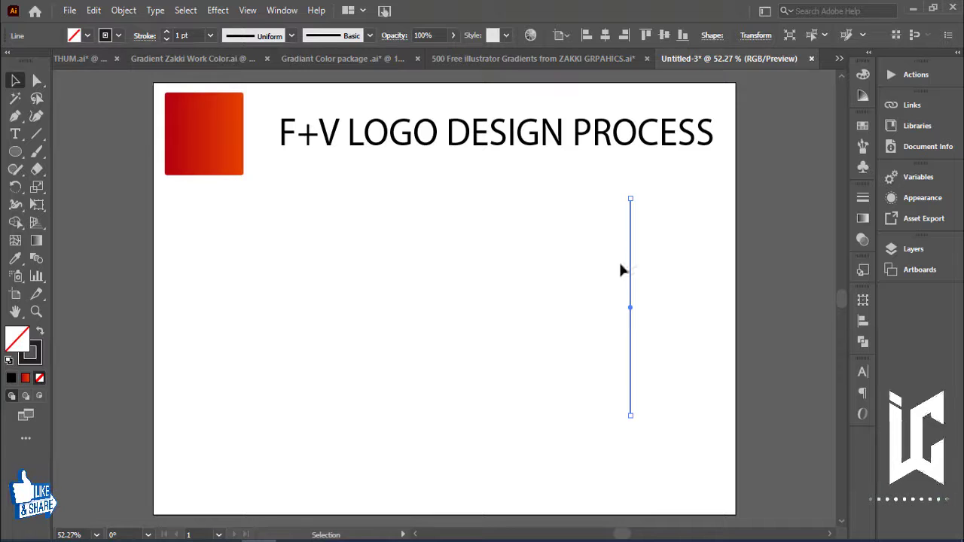
Duplicate it into a row of evenly spaced lines, group them, and stretch the group taller at the top
left_click_drag(625, 269, 612, 270)
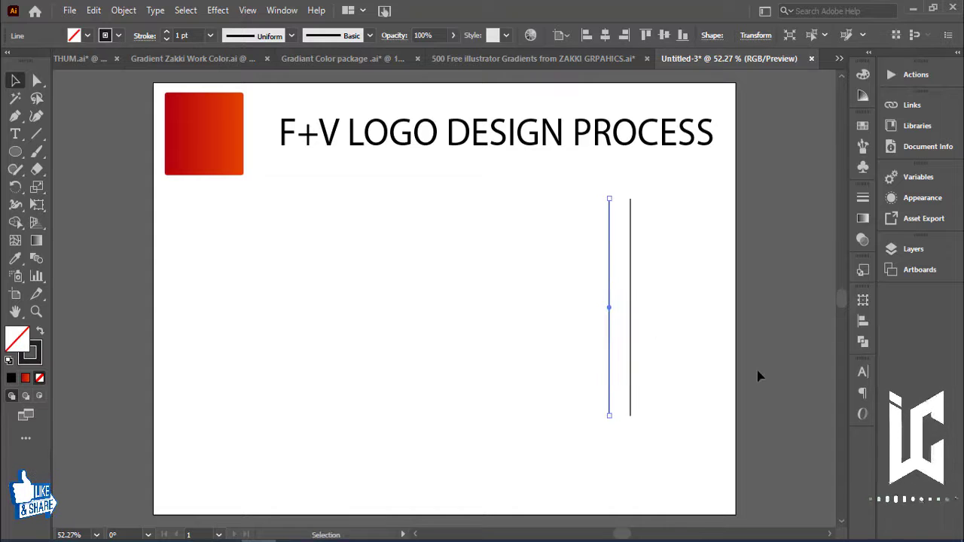
key("ctrl+d")
key("ctrl+d")
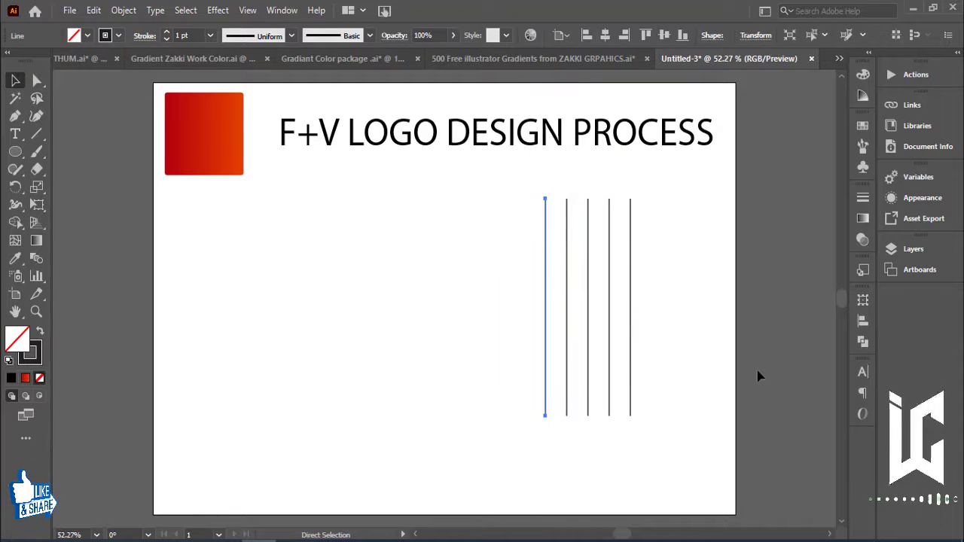
key("ctrl+d")
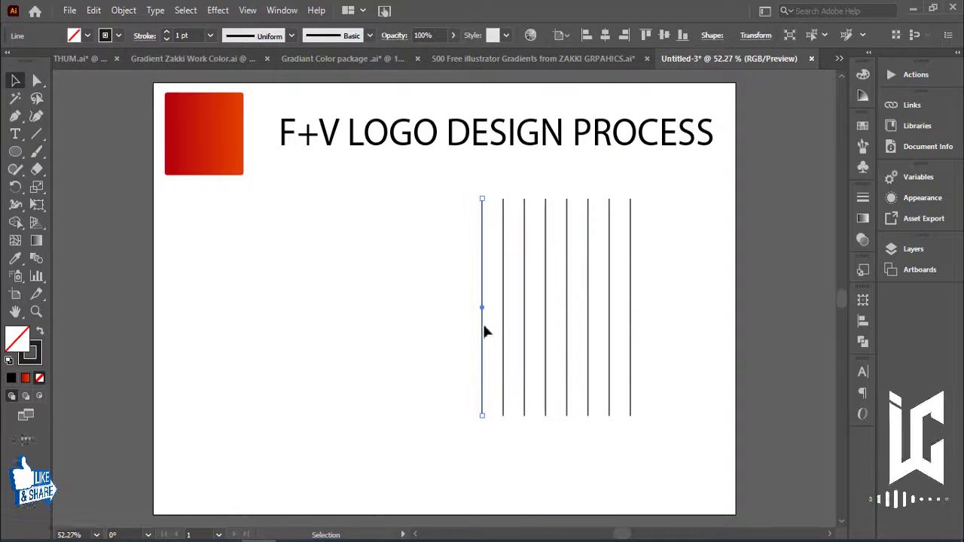
left_click_drag(384, 351, 700, 433)
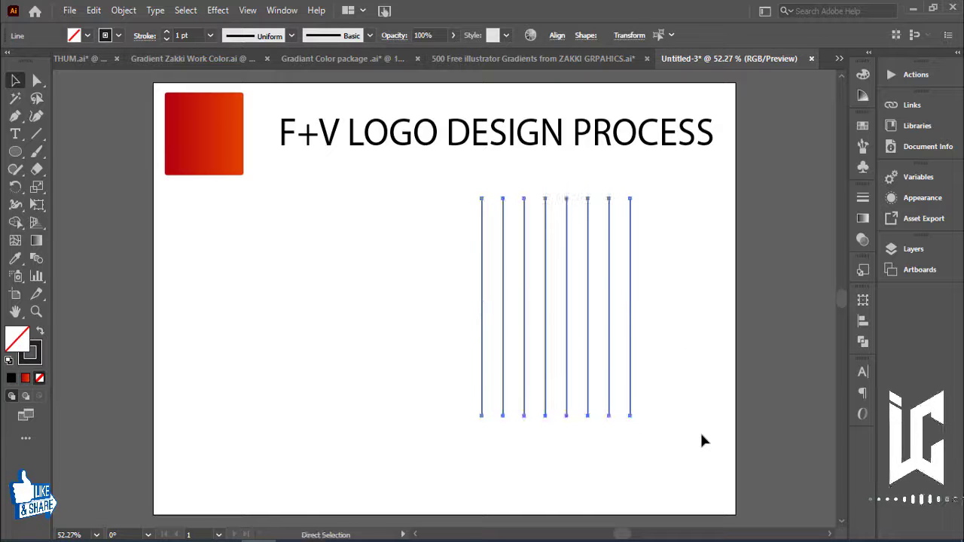
key("ctrl+g")
left_click_drag(556, 199, 555, 142)
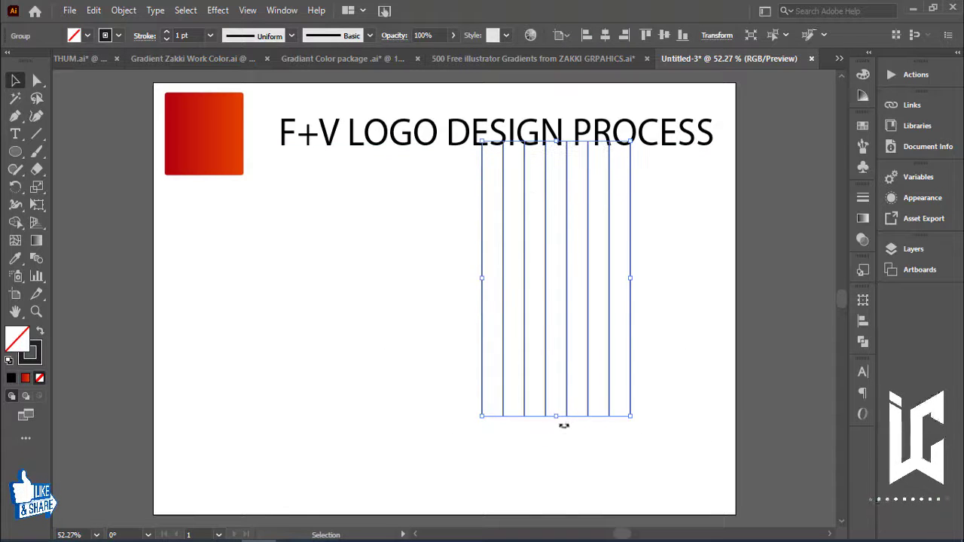
Stretch the line group slightly, move it left and down, and rotate it to 120°
left_click_drag(560, 421, 559, 442)
left_click_drag(548, 322, 510, 367)
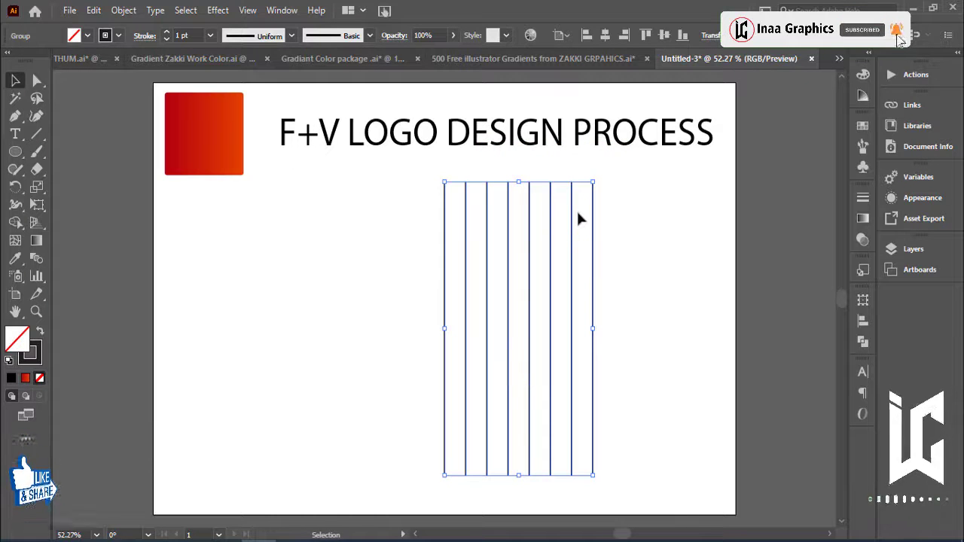
left_click(709, 37)
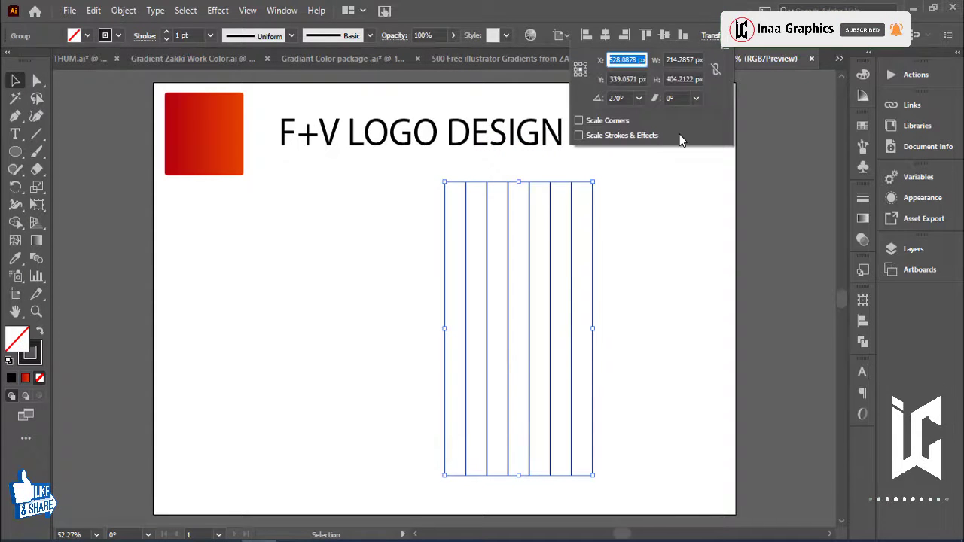
left_click(638, 98)
left_click(658, 180)
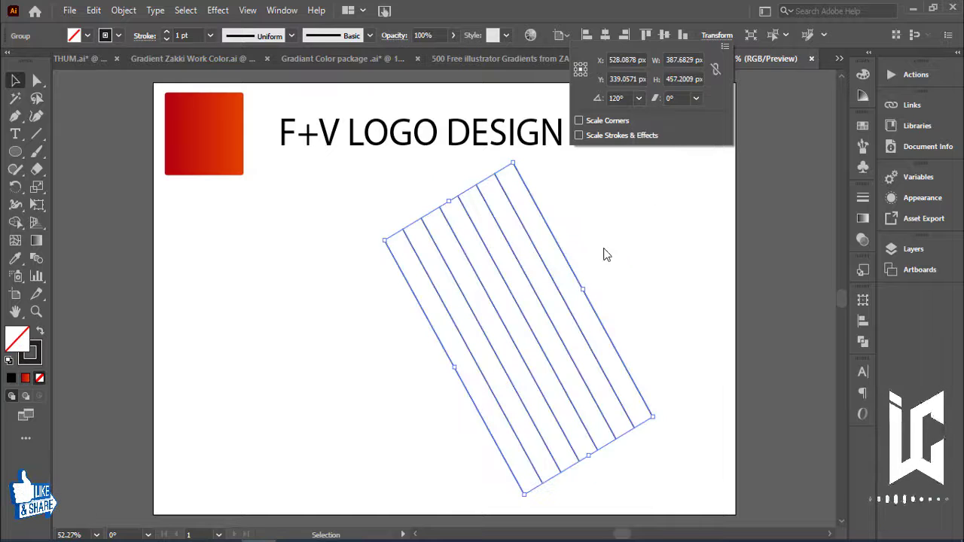
Add a vertically reflected copy of the group so the diagonals cross
right_click(558, 251)
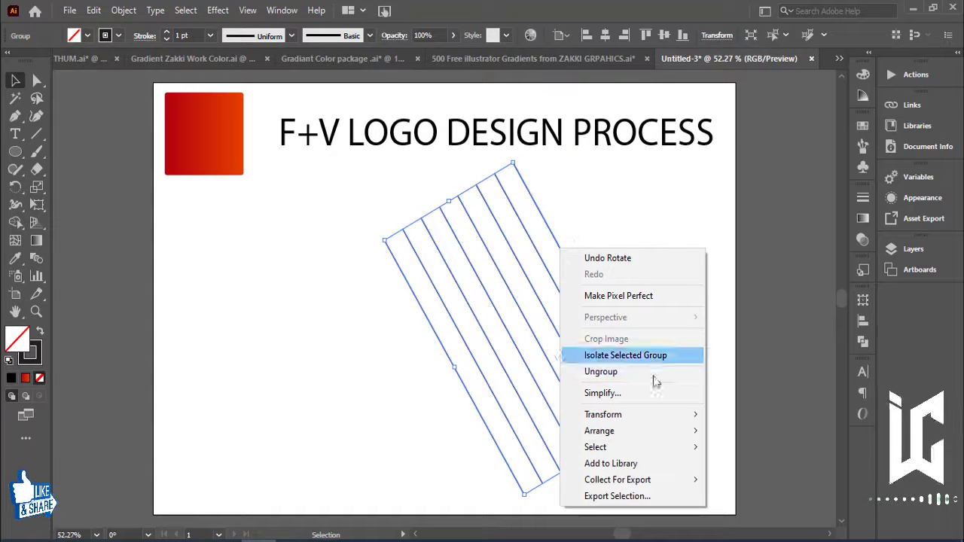
mouse_move(604, 414)
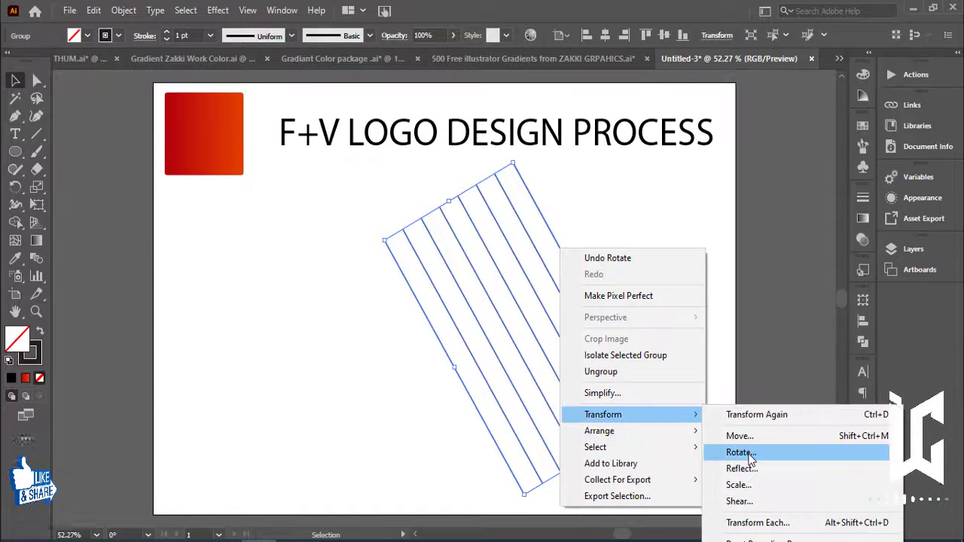
left_click(678, 465)
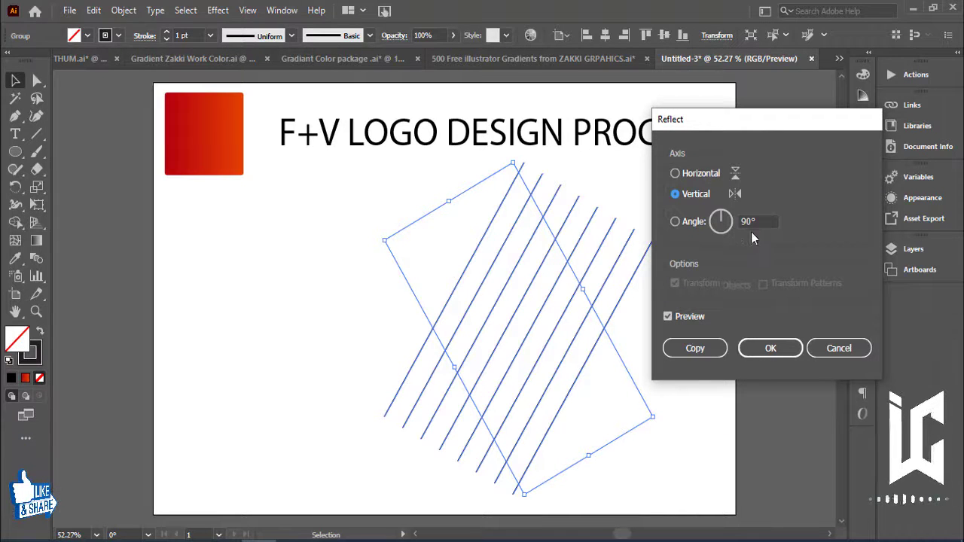
left_click(696, 352)
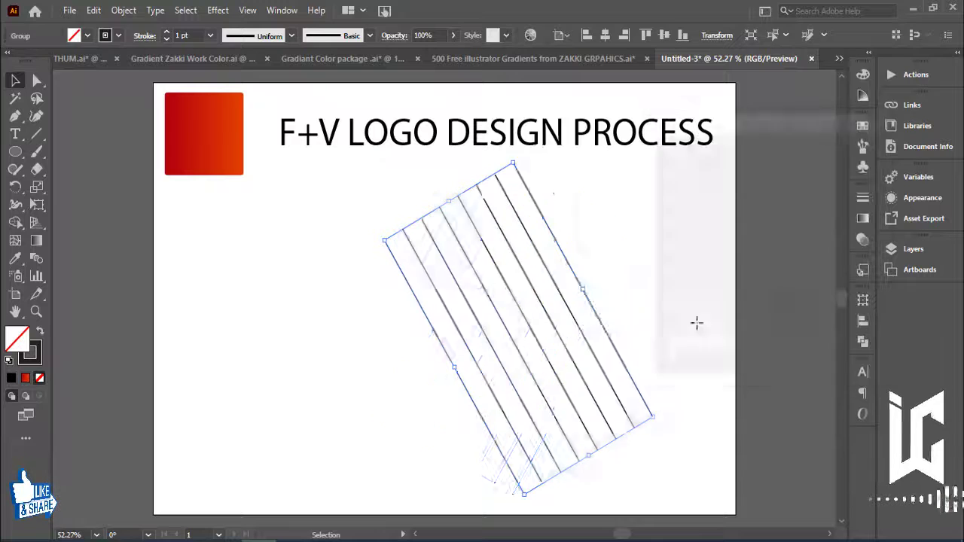
left_click(684, 281)
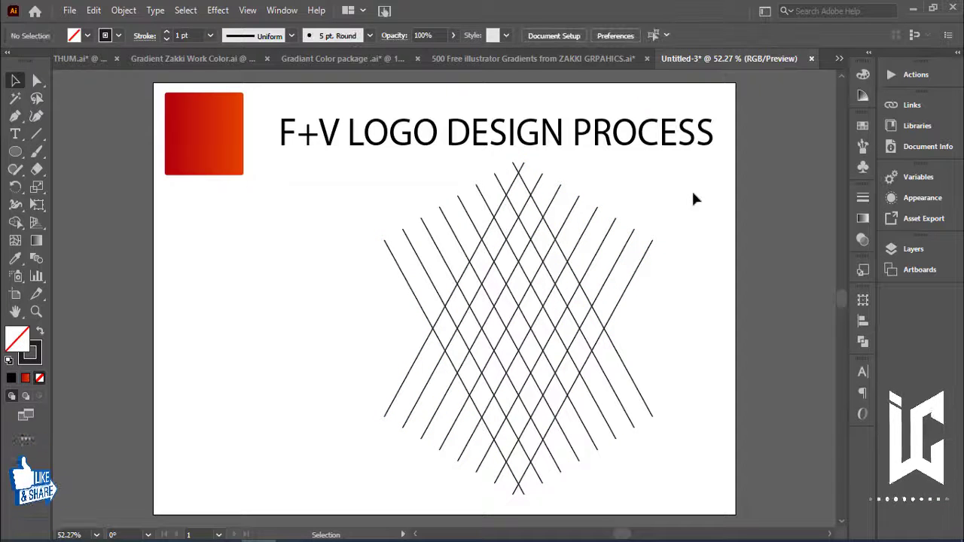
Paste a copy of the reflected group in back and rotate it to 0° for horizontal lines
left_click(487, 201)
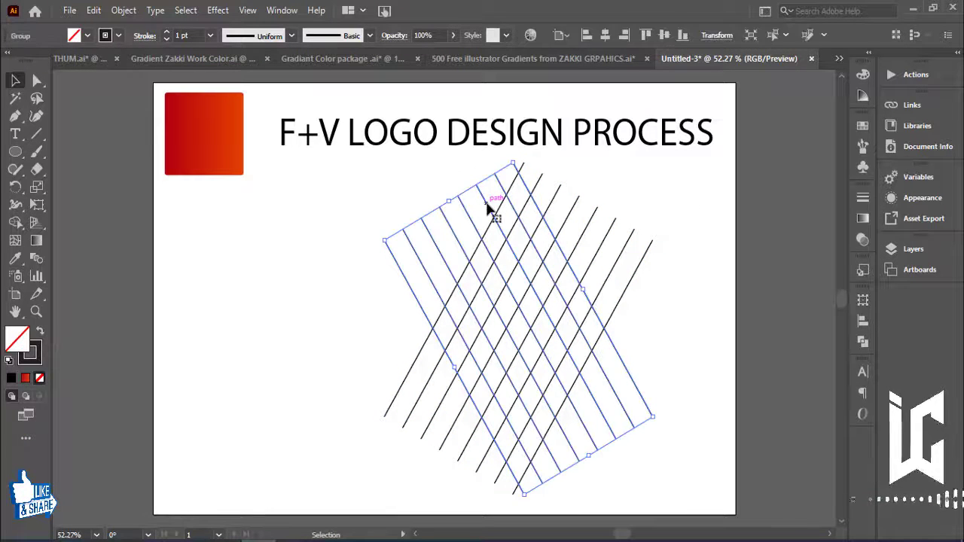
left_click(94, 10)
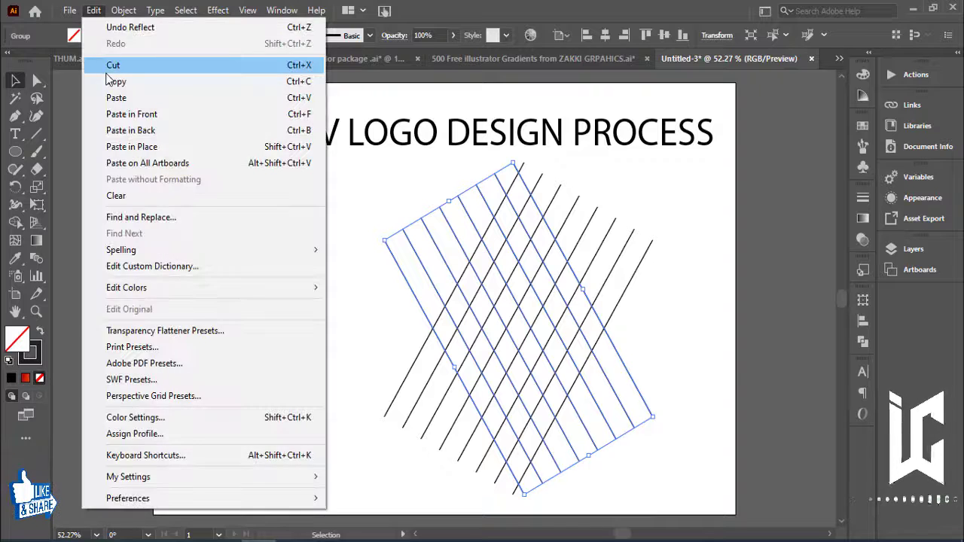
left_click(109, 80)
left_click(94, 11)
left_click(128, 126)
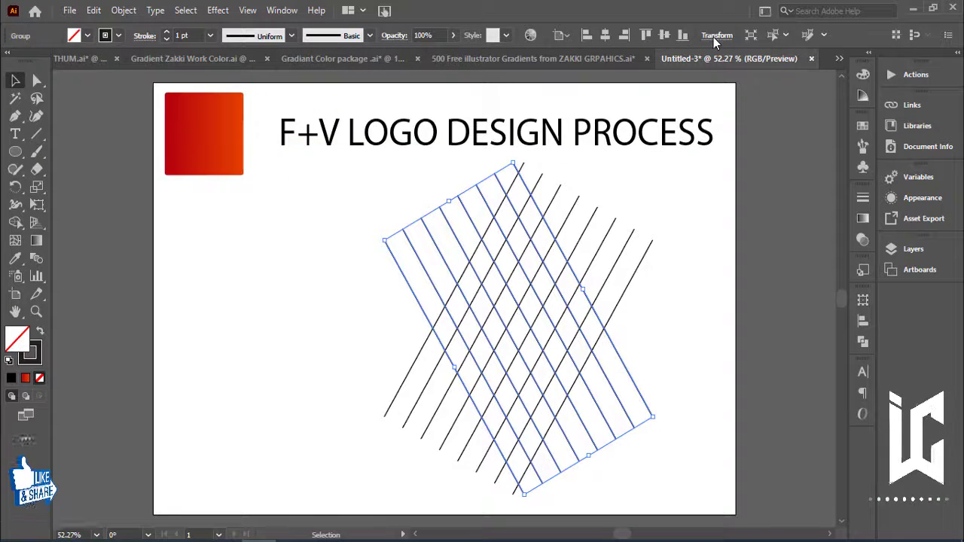
left_click(639, 98)
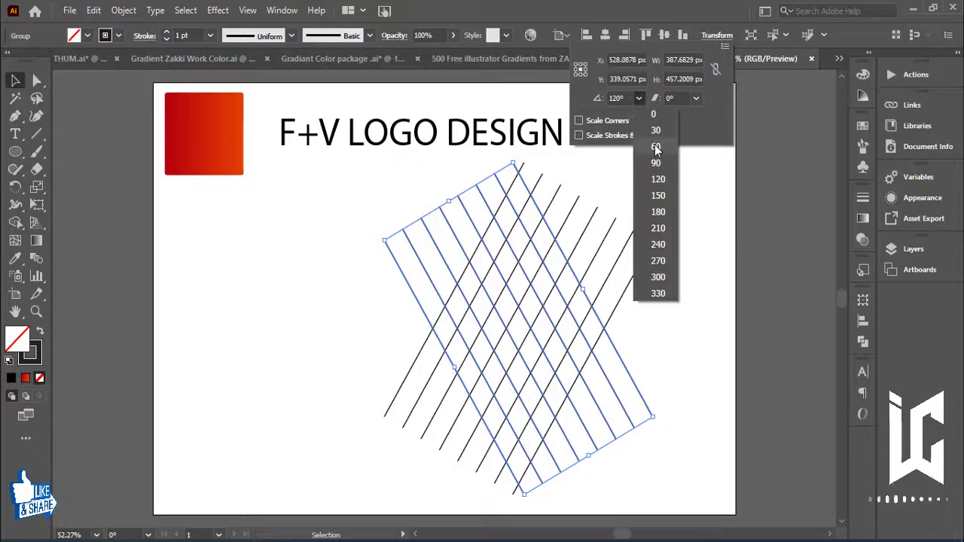
left_click(654, 118)
left_click(699, 209)
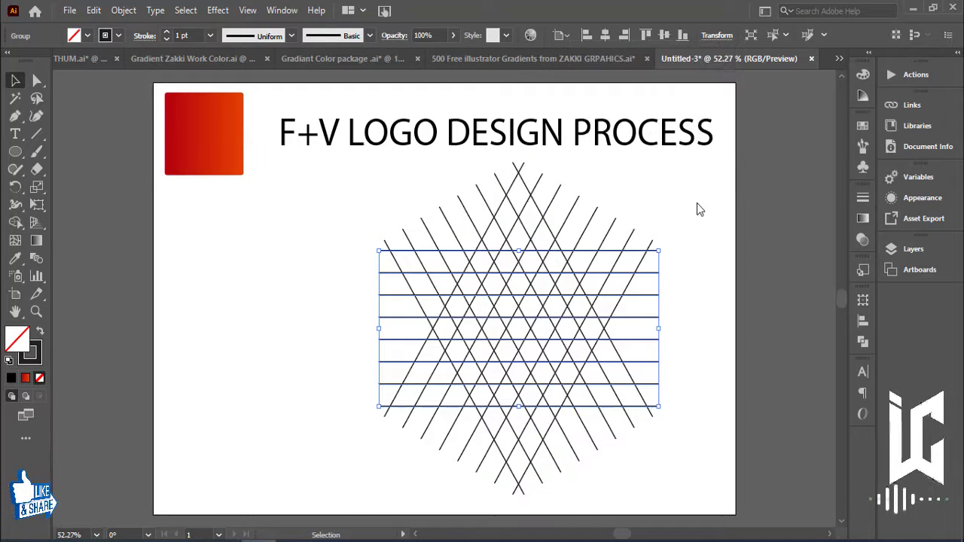
Zoom to 100%, select every grid line, and thin the strokes to 0.5 pt
key("a")
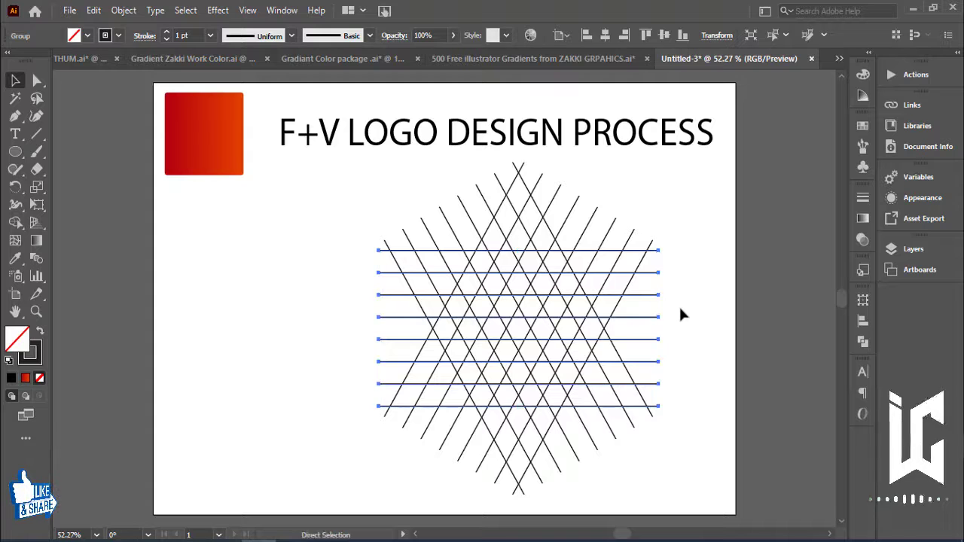
key("ctrl+plus")
key("ctrl+plus")
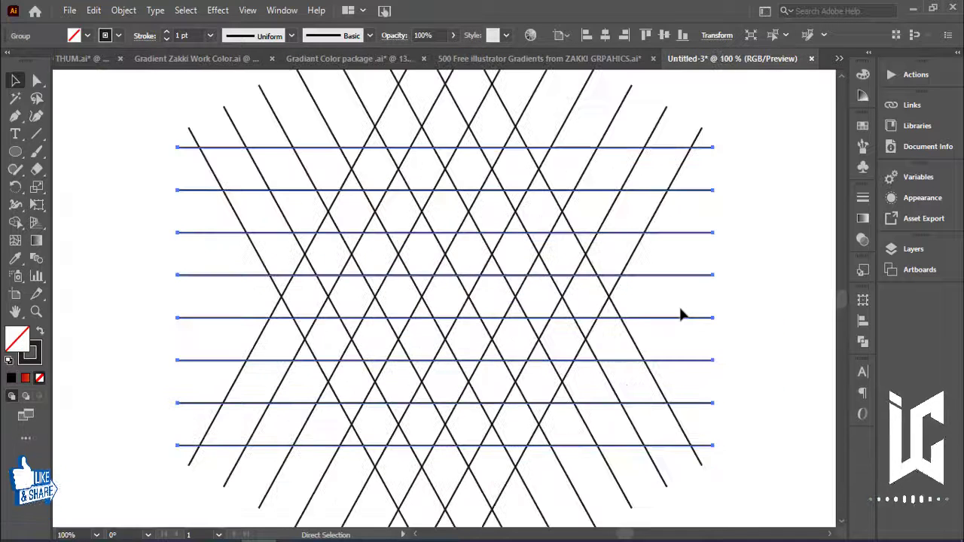
left_click_drag(670, 326, 673, 314)
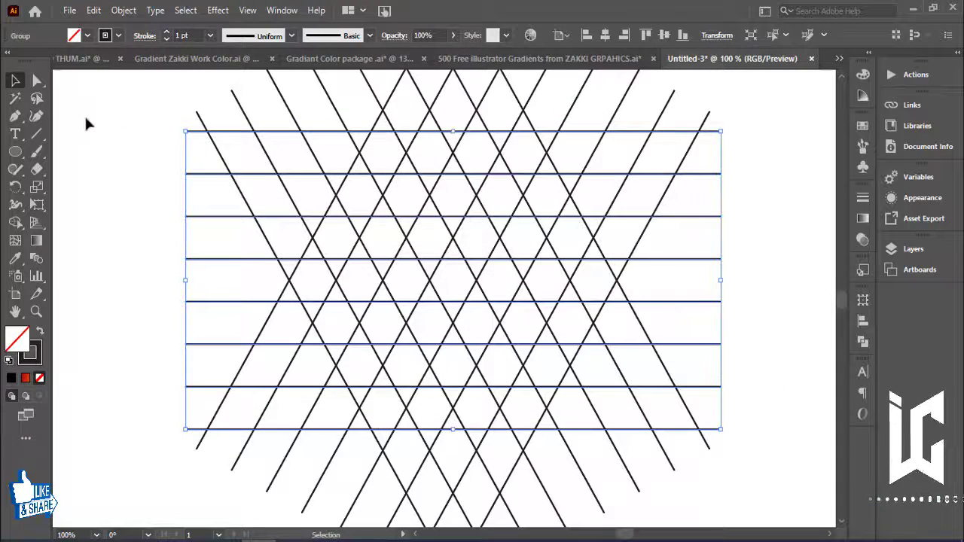
left_click_drag(125, 112, 655, 431)
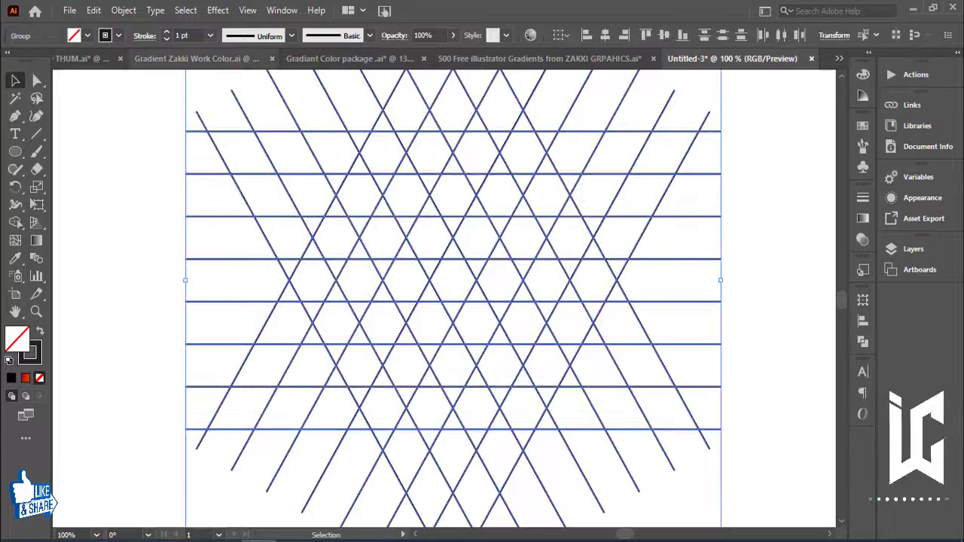
left_click(211, 36)
left_click(228, 68)
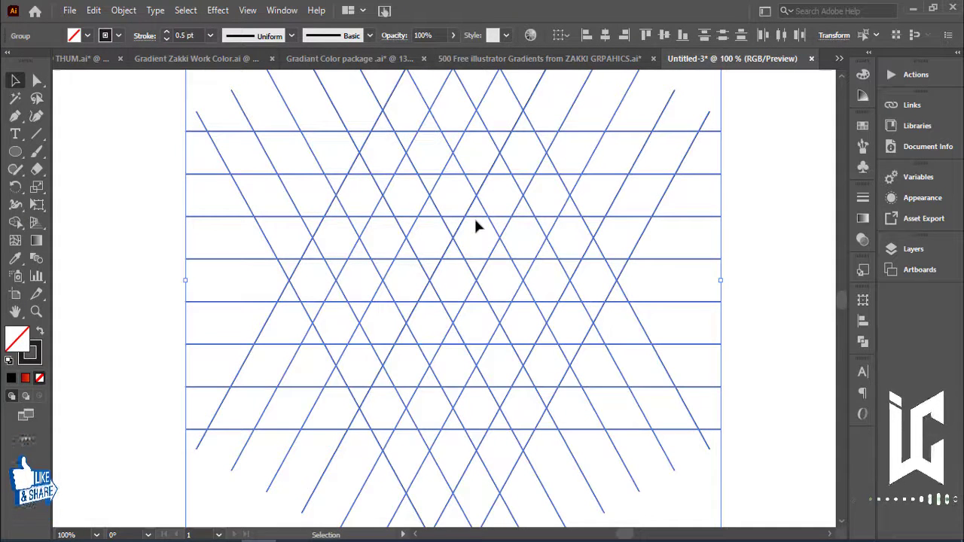
left_click(15, 222)
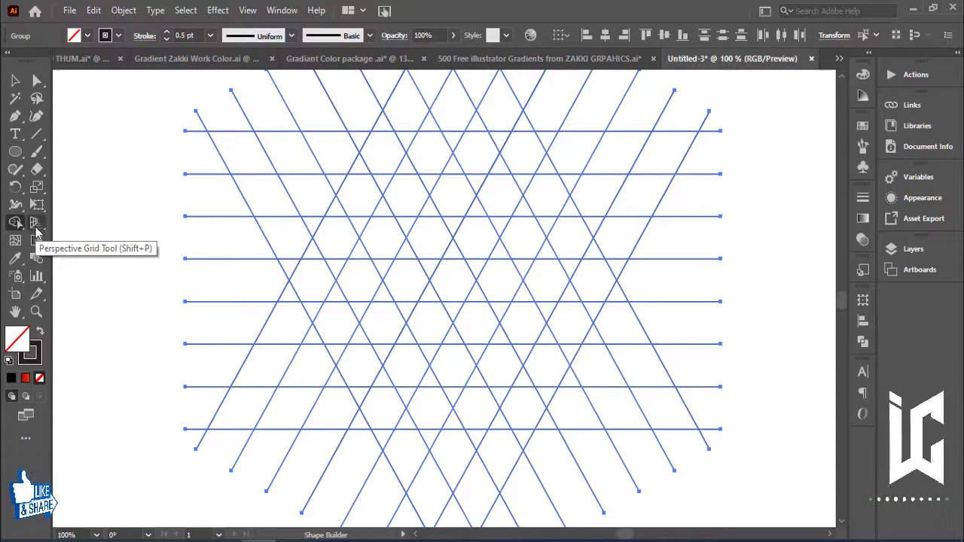
Set the fill to black and merge the left diagonal cells down to the bottom
left_click(75, 36)
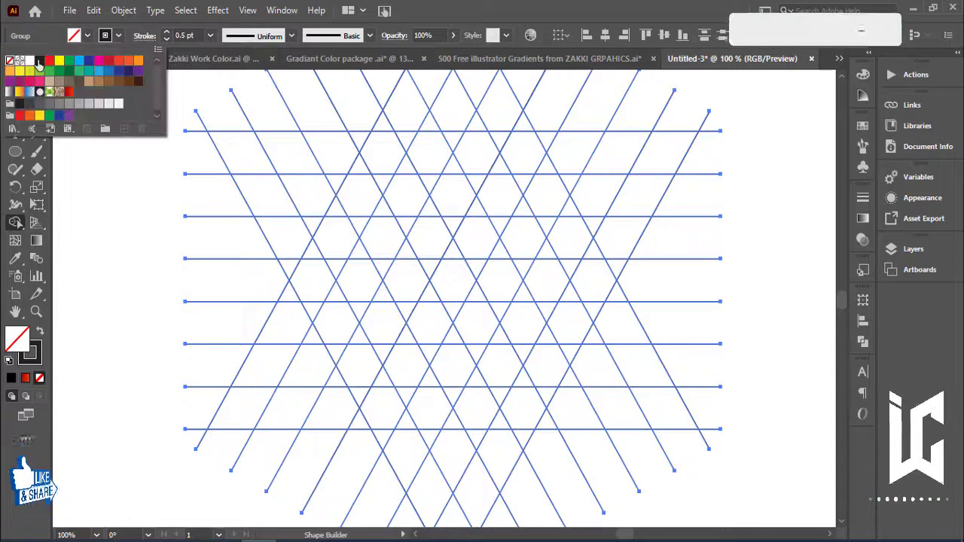
left_click(39, 61)
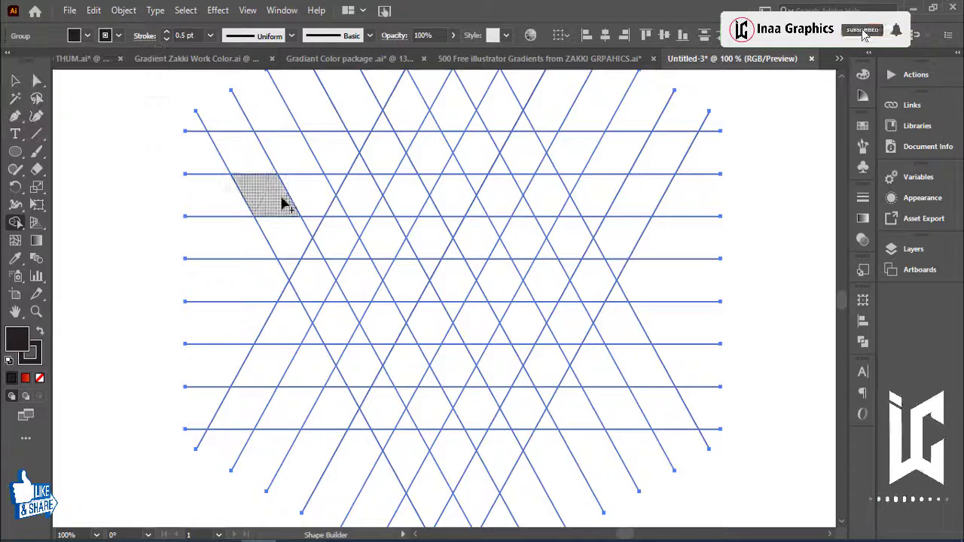
left_click_drag(250, 163, 426, 495)
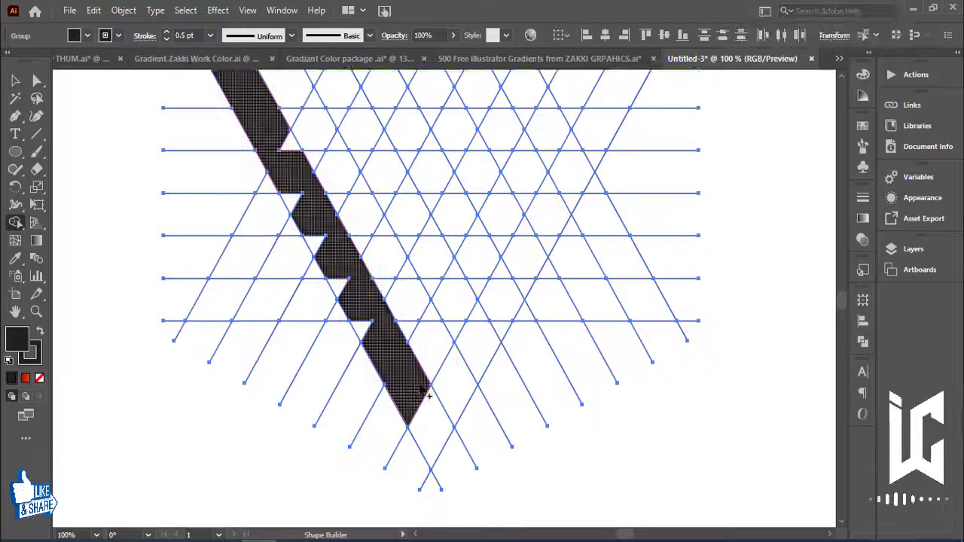
mouse_move(431, 452)
left_mouse_down()
mouse_move(398, 355)
mouse_move(341, 265)
mouse_move(394, 396)
left_mouse_up()
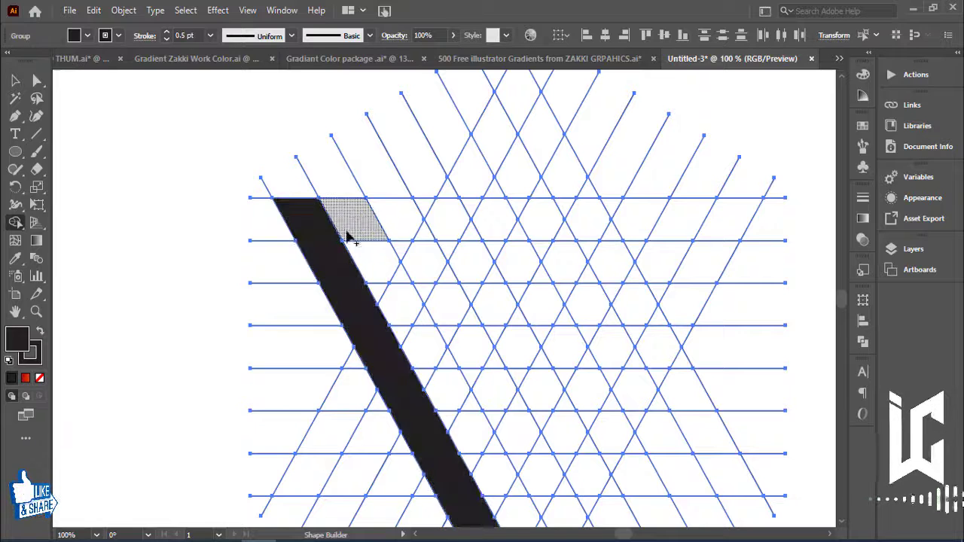
Merge the top-row and right diagonal cells, filling the notches along them
left_click_drag(334, 226, 529, 228)
left_click_drag(646, 310, 500, 191)
left_click_drag(580, 123, 426, 407)
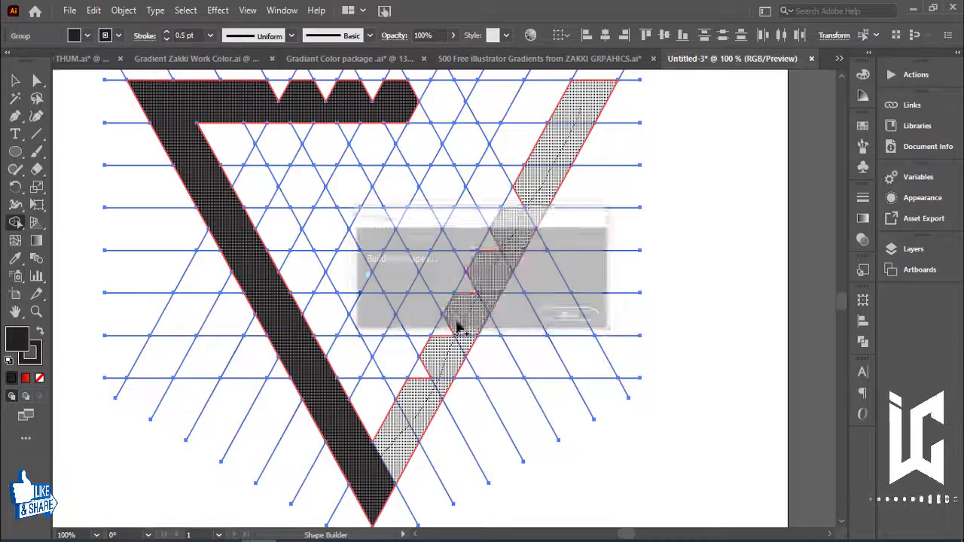
mouse_move(418, 373)
left_mouse_down()
mouse_move(528, 211)
mouse_move(536, 318)
left_mouse_up()
mouse_move(287, 194)
left_mouse_down()
mouse_move(440, 211)
mouse_move(495, 204)
left_mouse_up()
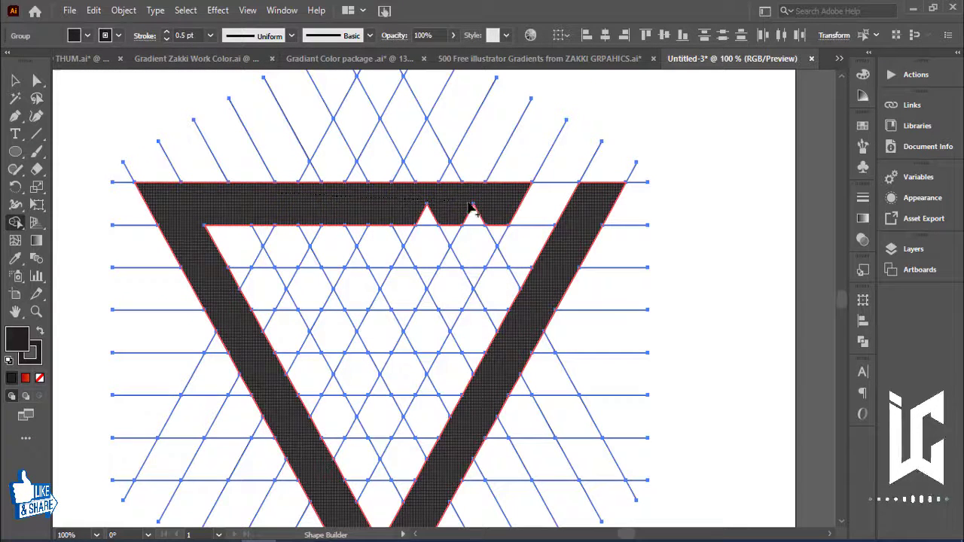
Make the top bar solid and merge a middle row of cells into the F's crossbar
left_click_drag(478, 220, 426, 217)
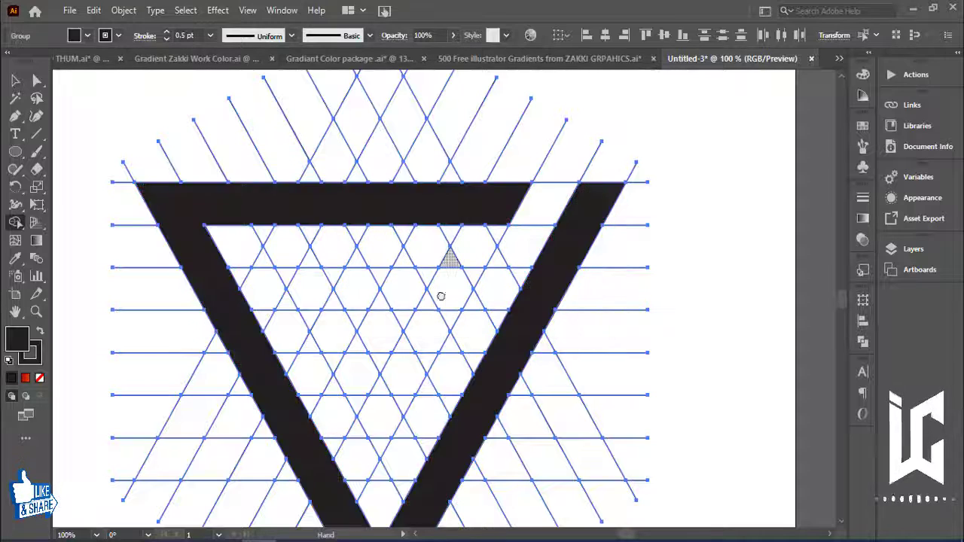
left_click_drag(441, 296, 455, 229)
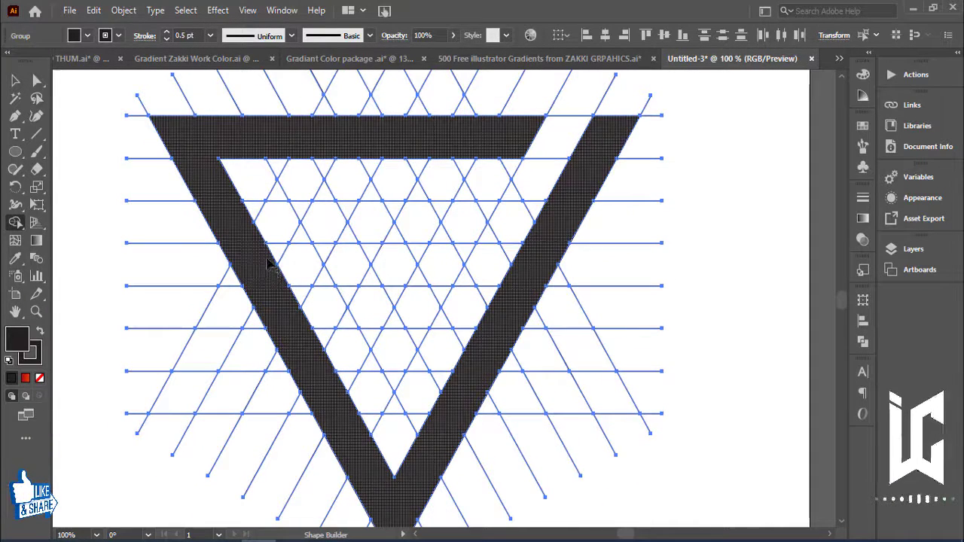
left_click_drag(262, 264, 459, 256)
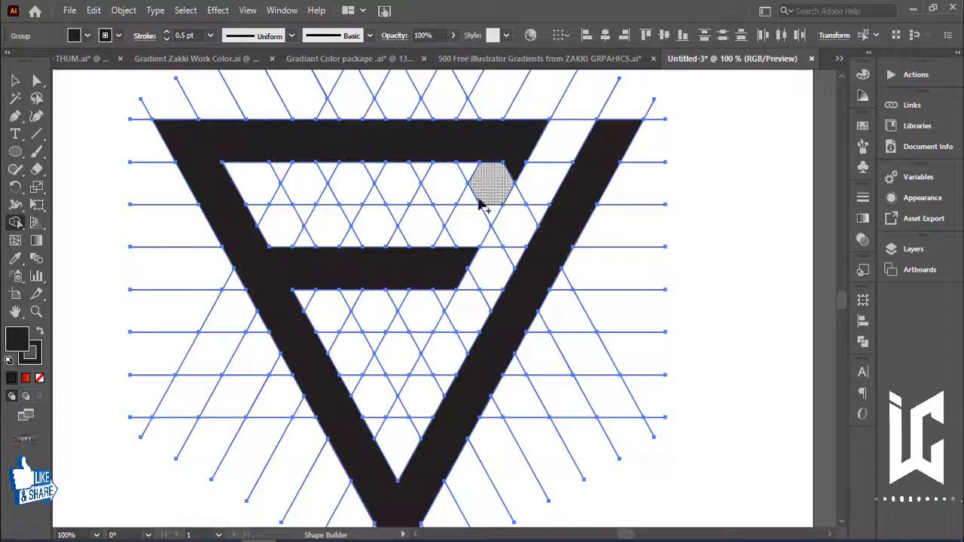
left_click(446, 296)
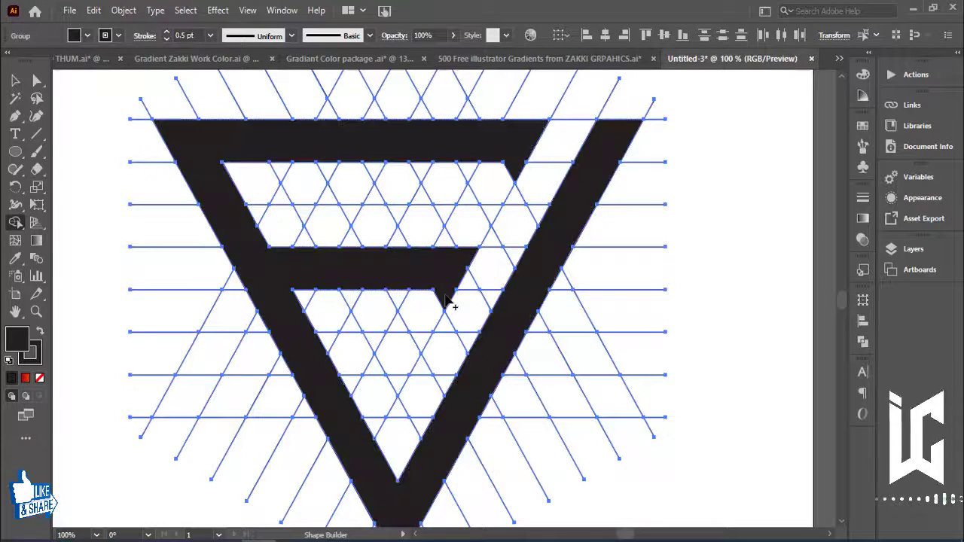
key("ctrl+minus")
key("ctrl+minus")
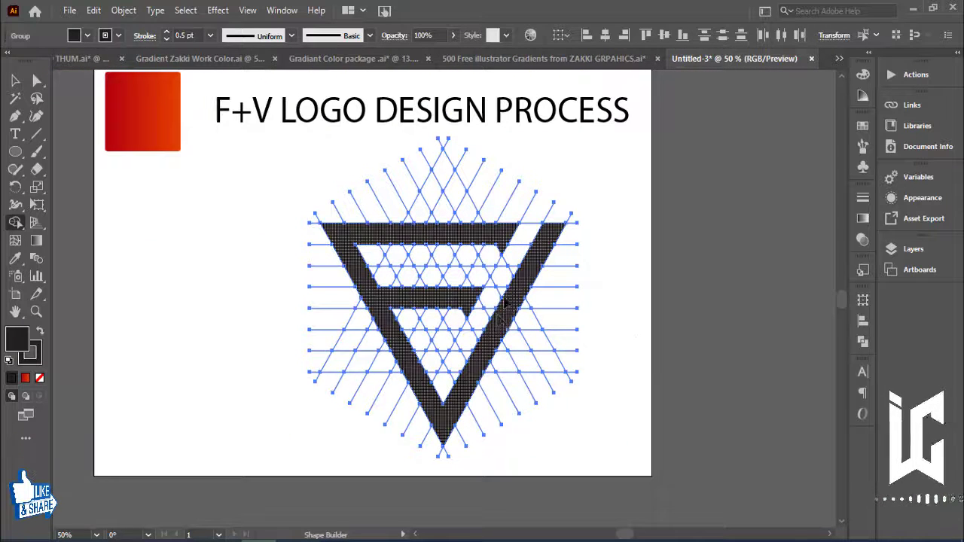
left_click(16, 81)
left_click(261, 265)
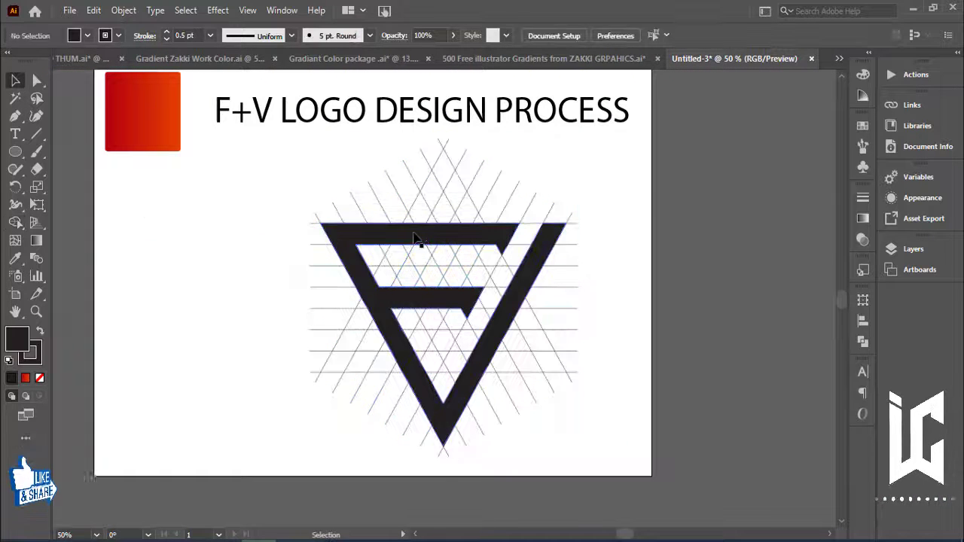
Ungroup the grid and logo, then move the black logo left off the grid
right_click(412, 240)
left_click(376, 235)
right_click(377, 230)
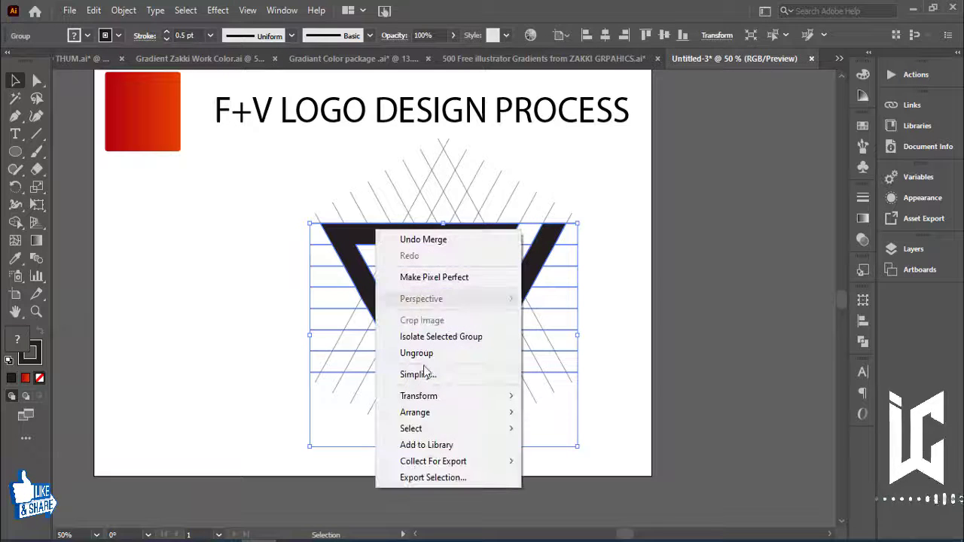
left_click(424, 353)
left_click(243, 265)
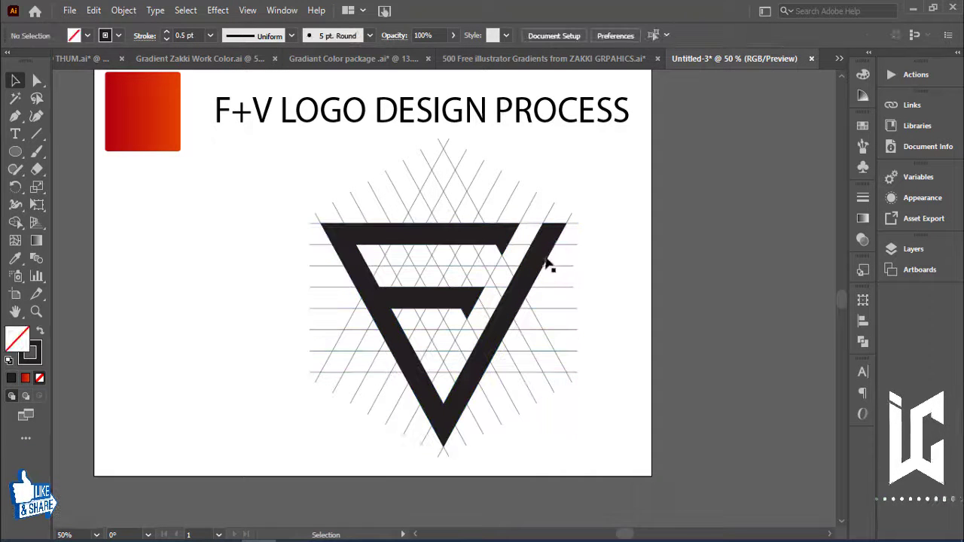
left_click_drag(550, 264, 250, 258)
Delete the leftover grid lines and move the logo back to the artboard's centre
left_click(302, 172)
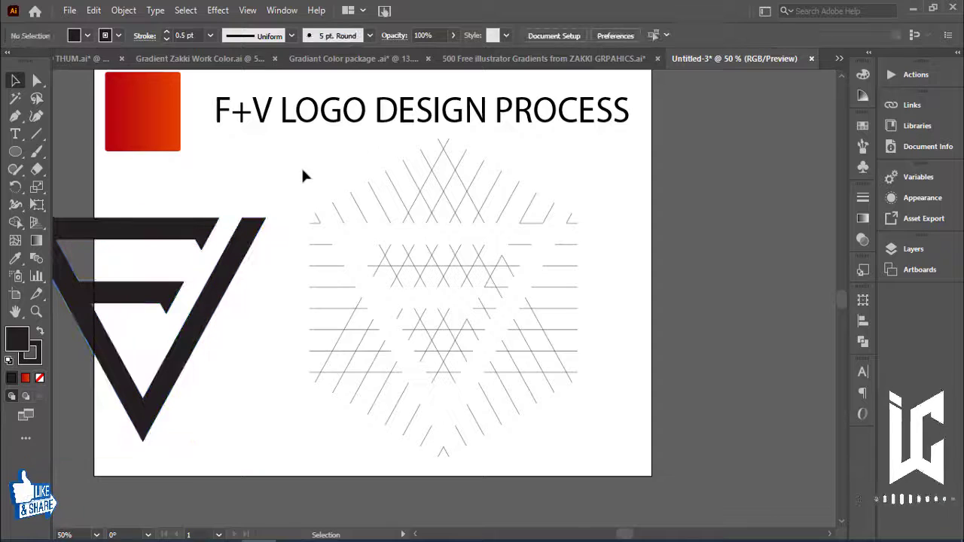
key("Delete")
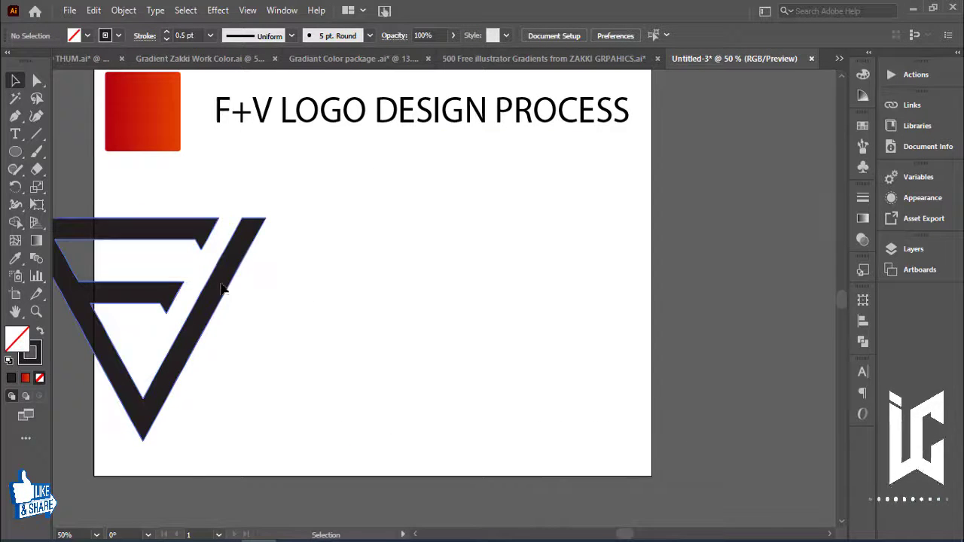
left_click_drag(231, 281, 503, 288)
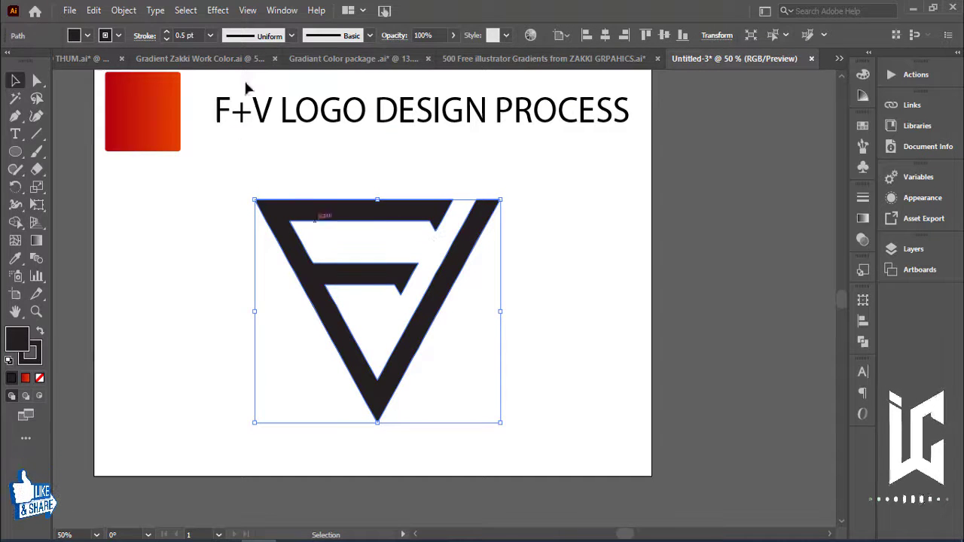
left_click(192, 38)
type("1")
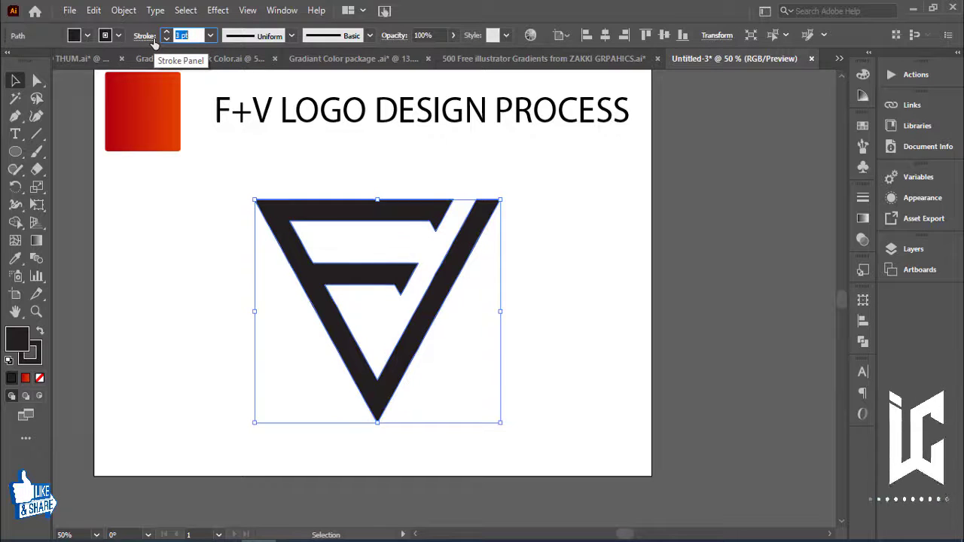
key("Up")
key("Up")
key("Up")
key("Up")
key("Up")
key("Up")
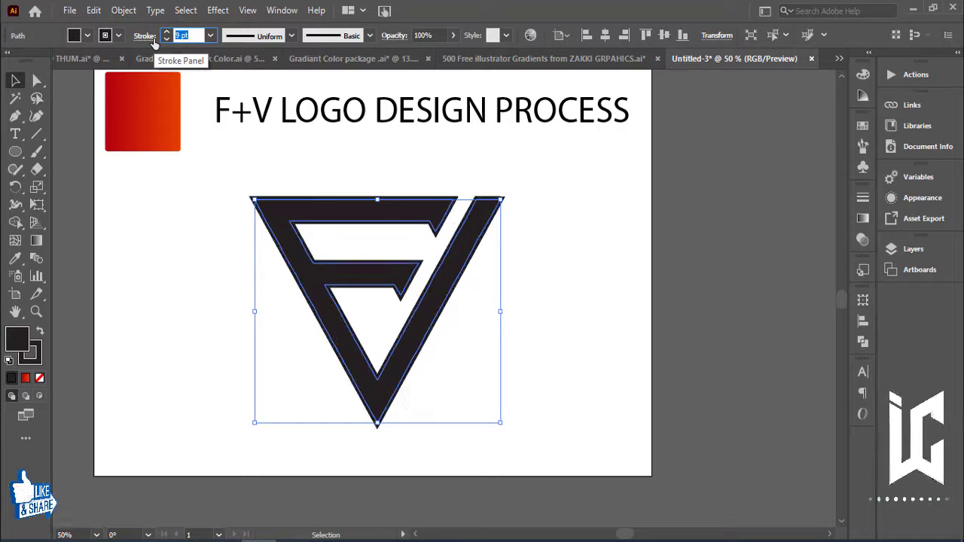
left_click(124, 10)
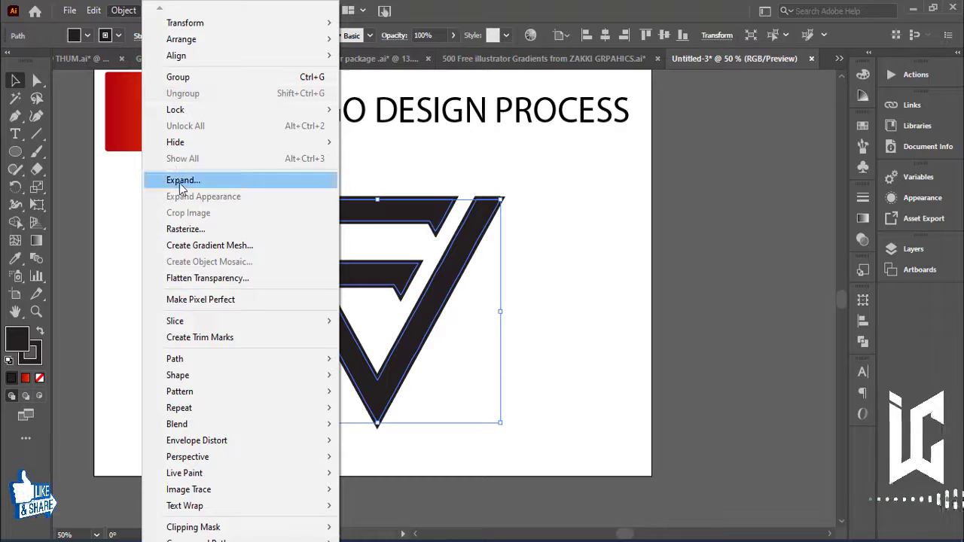
left_click(169, 179)
left_click(450, 361)
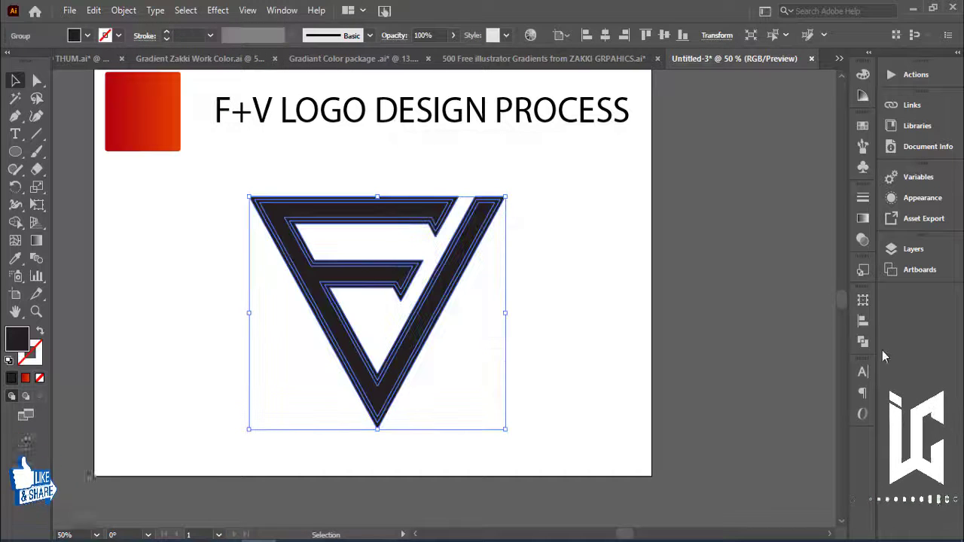
left_click(864, 343)
left_click(698, 333)
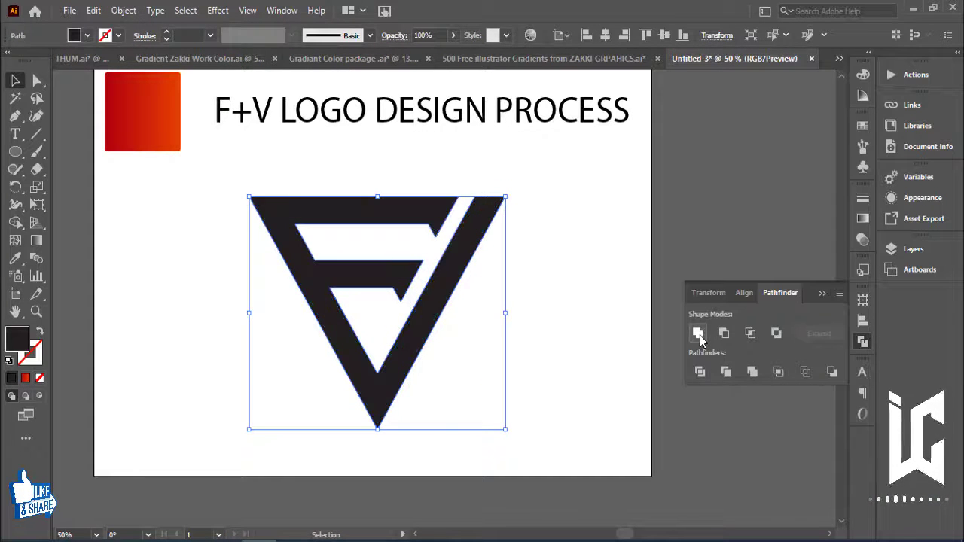
left_click(822, 293)
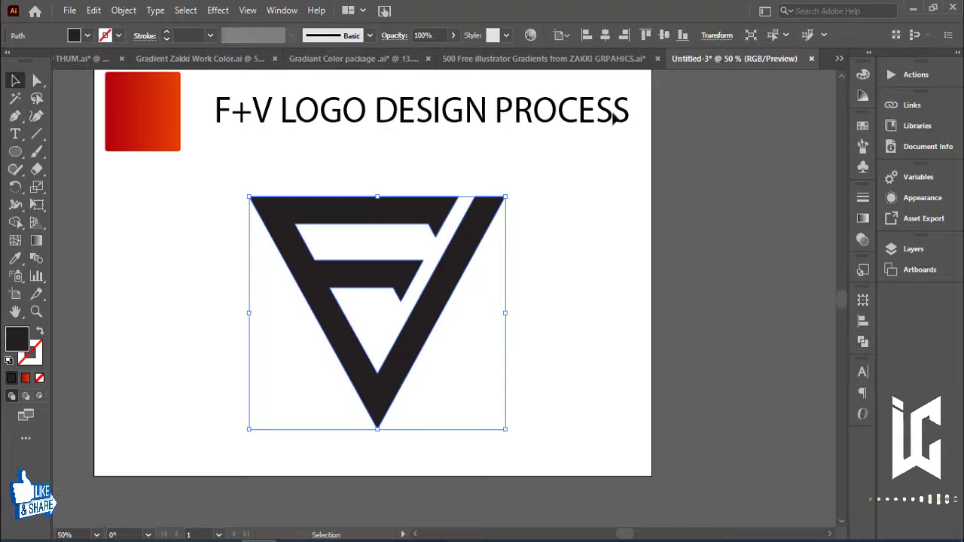
left_click(282, 10)
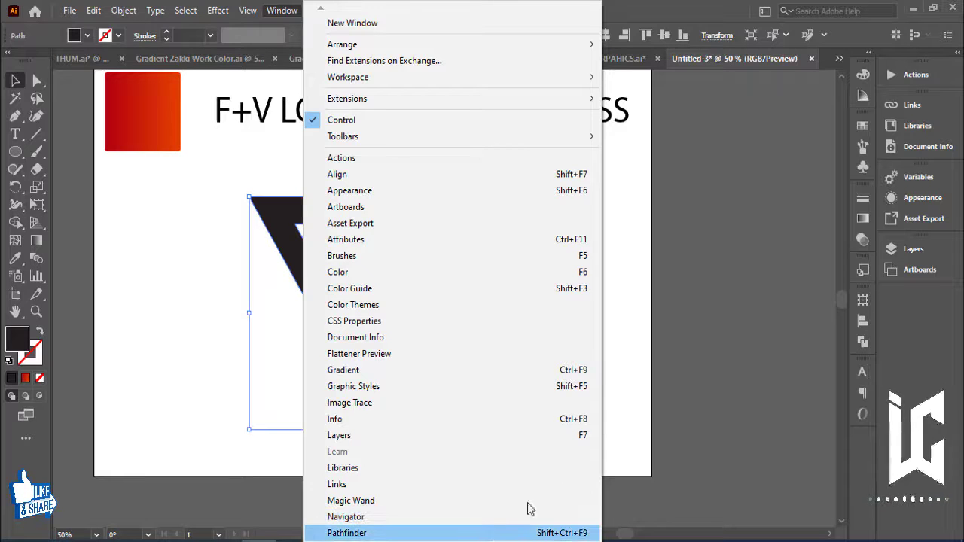
left_click(700, 316)
left_click(569, 291)
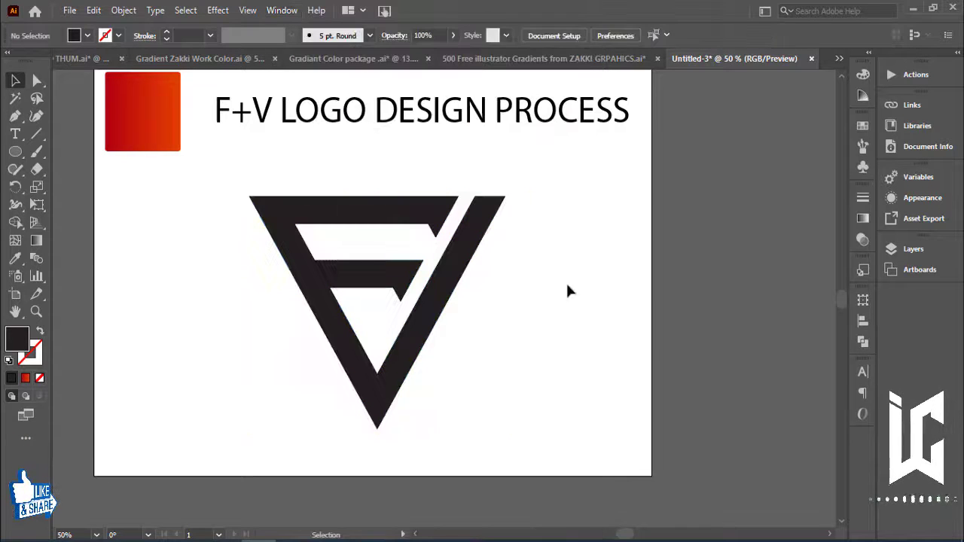
Apply the red square's gradient to the logo with the Eyedropper
left_click_drag(559, 264, 577, 271)
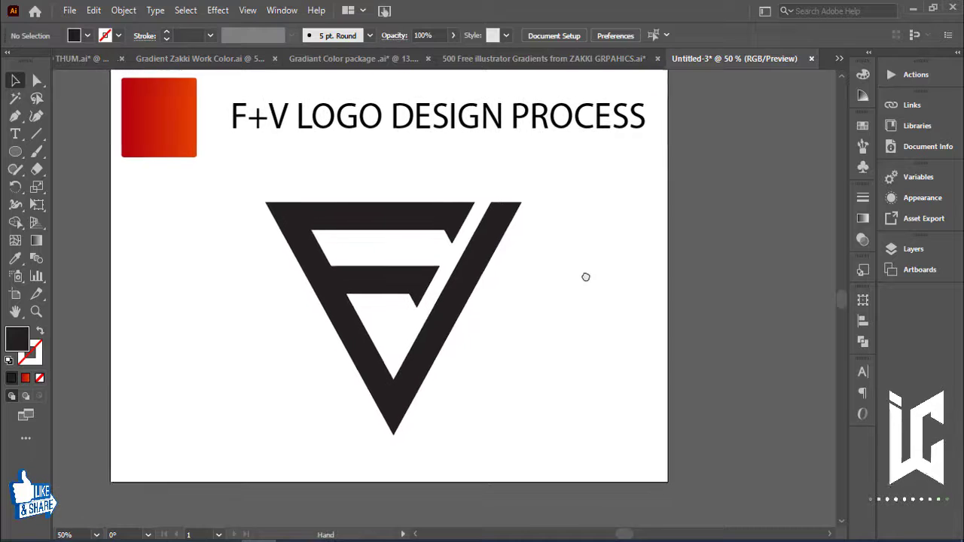
left_click(492, 256)
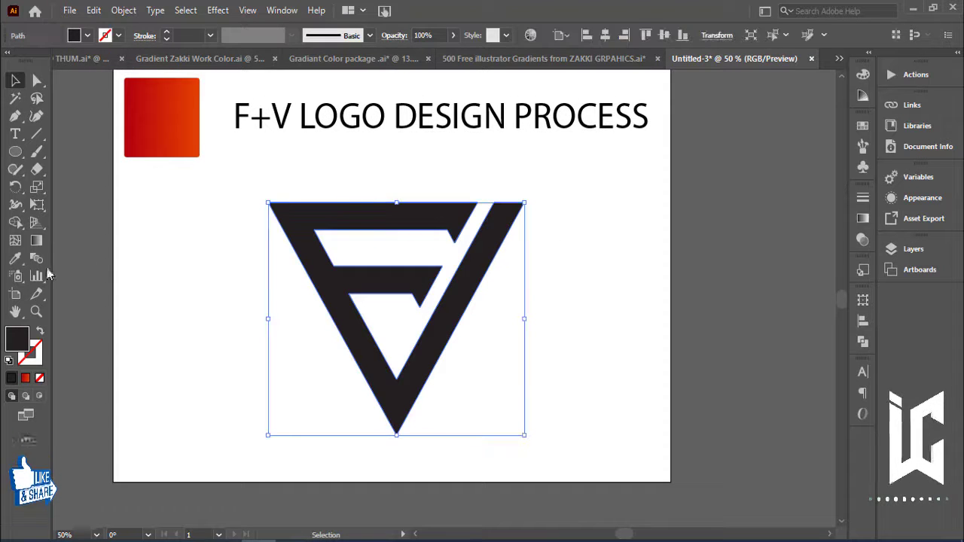
key("i")
left_click(139, 130)
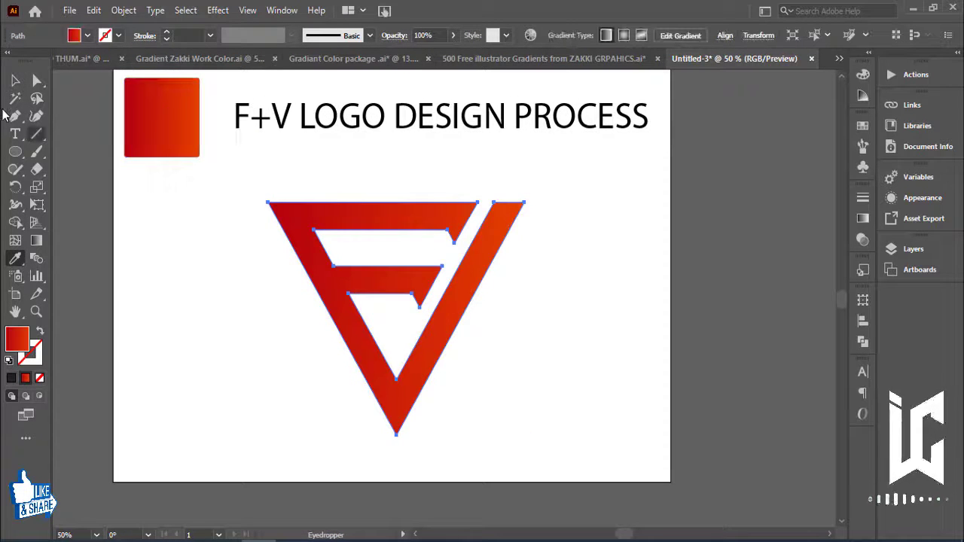
key("v")
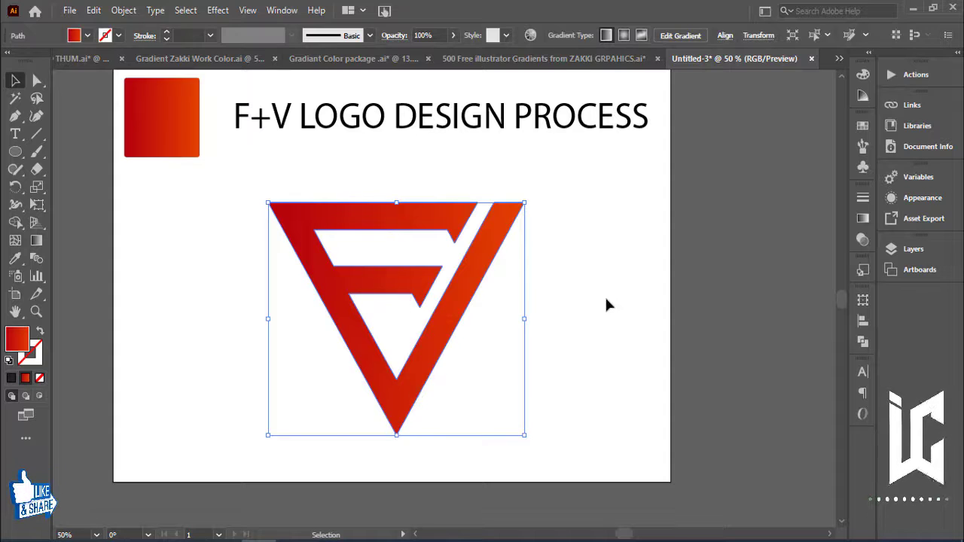
Reposition the logo up and to the right, then nudge it back left
left_click(606, 299)
mouse_move(464, 280)
left_mouse_down()
mouse_move(515, 284)
mouse_move(508, 301)
left_mouse_up()
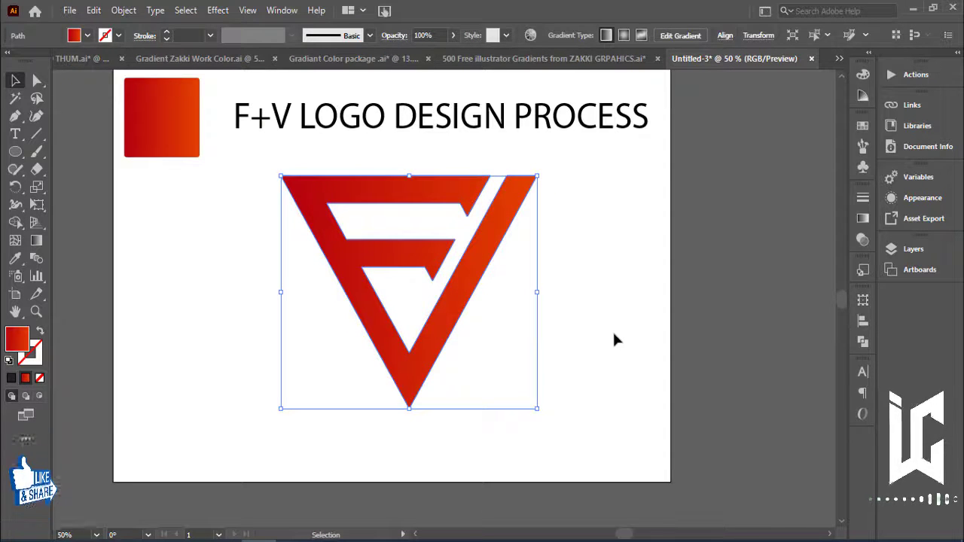
left_click(557, 317)
left_click_drag(468, 276, 454, 278)
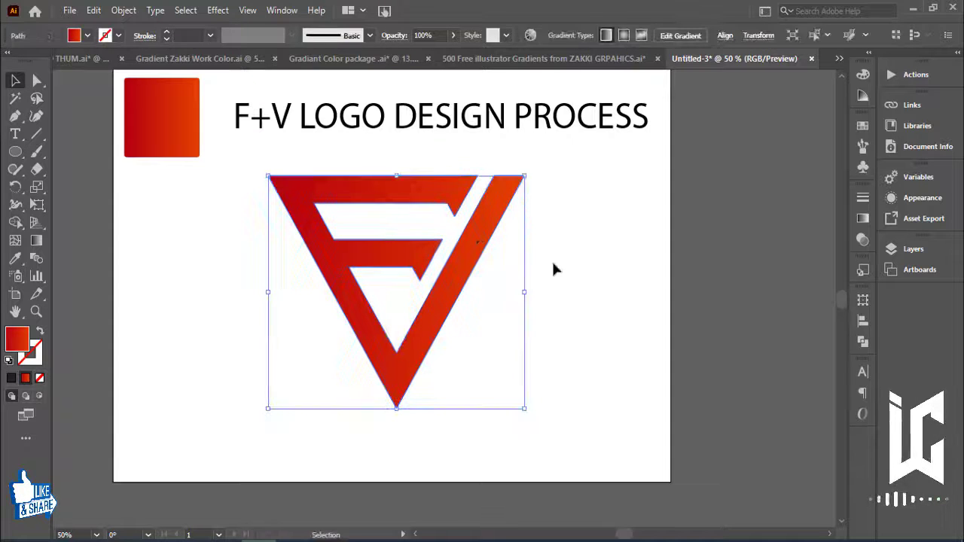
left_click(551, 259)
left_click(477, 243)
Run the gradient vertically, red at the F's top to orange at the V's tip
left_click(15, 260)
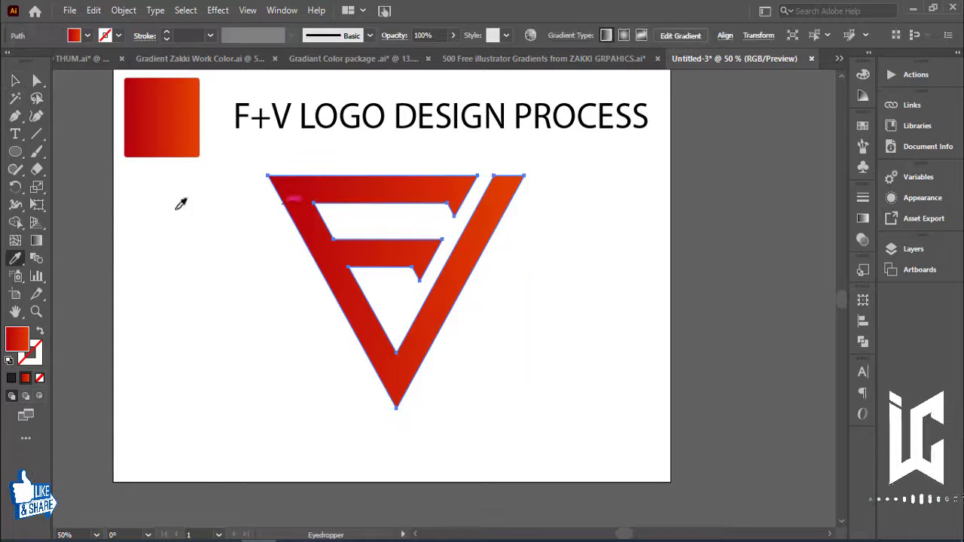
left_click(37, 240)
left_click_drag(405, 168, 419, 427)
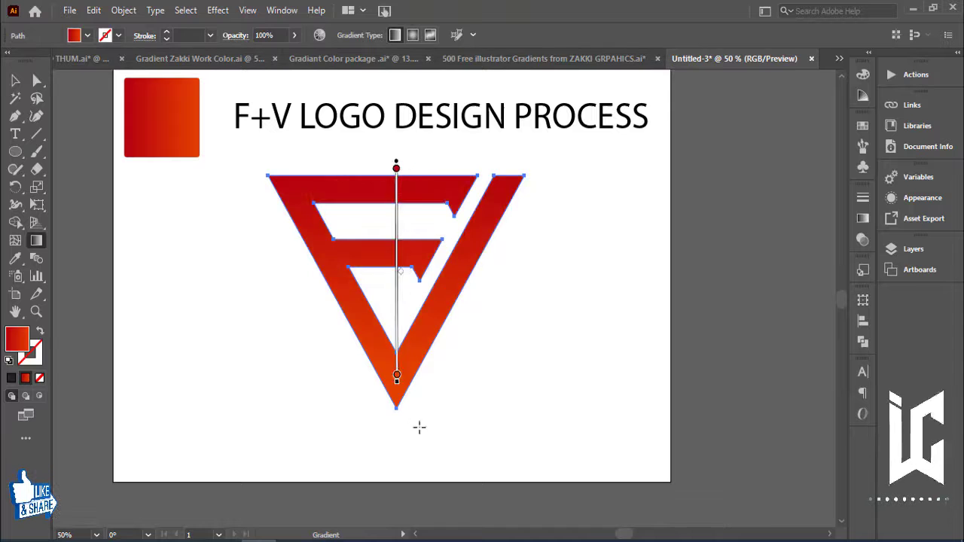
mouse_move(424, 256)
left_mouse_down()
mouse_move(424, 193)
mouse_move(389, 426)
left_mouse_up()
left_click_drag(385, 194, 495, 339)
left_click_drag(394, 214, 403, 422)
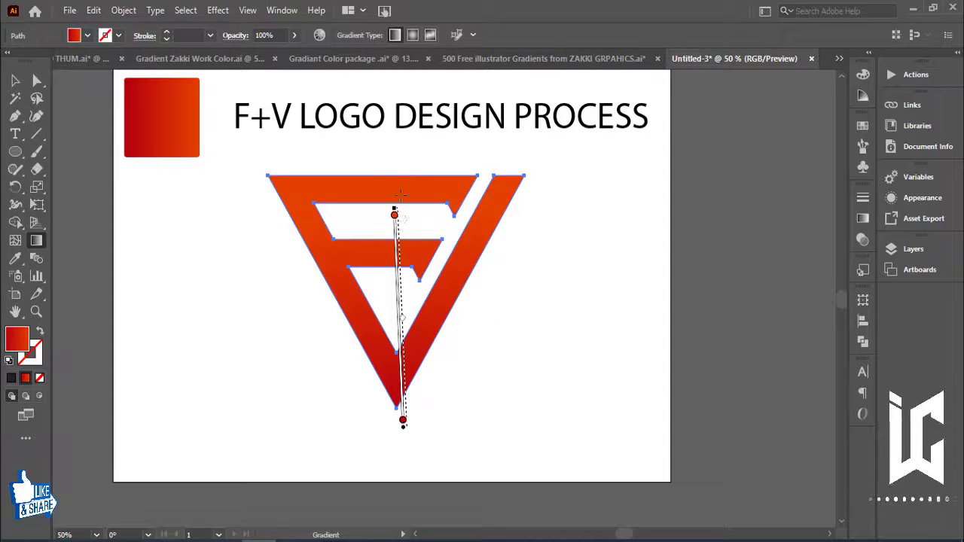
left_click_drag(397, 160, 404, 314)
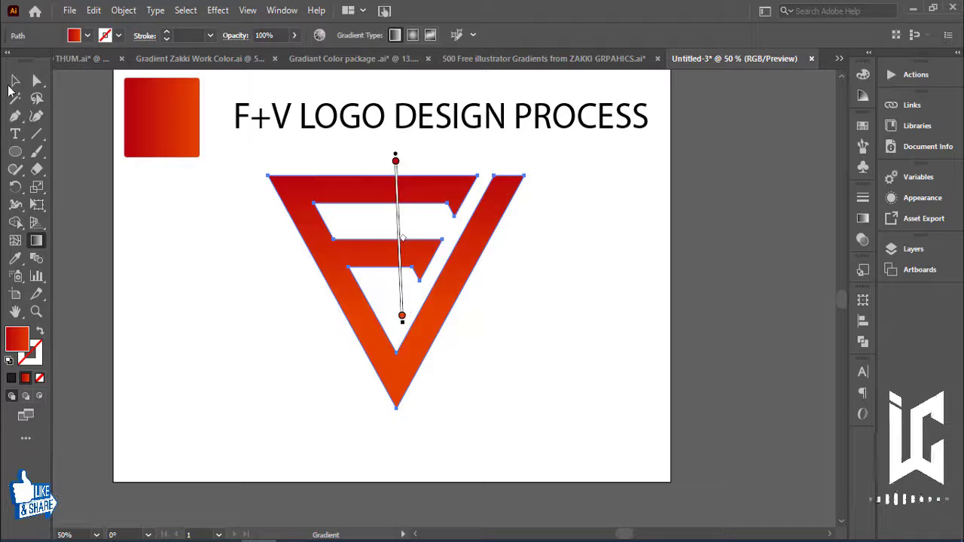
left_click(14, 82)
left_click(530, 396)
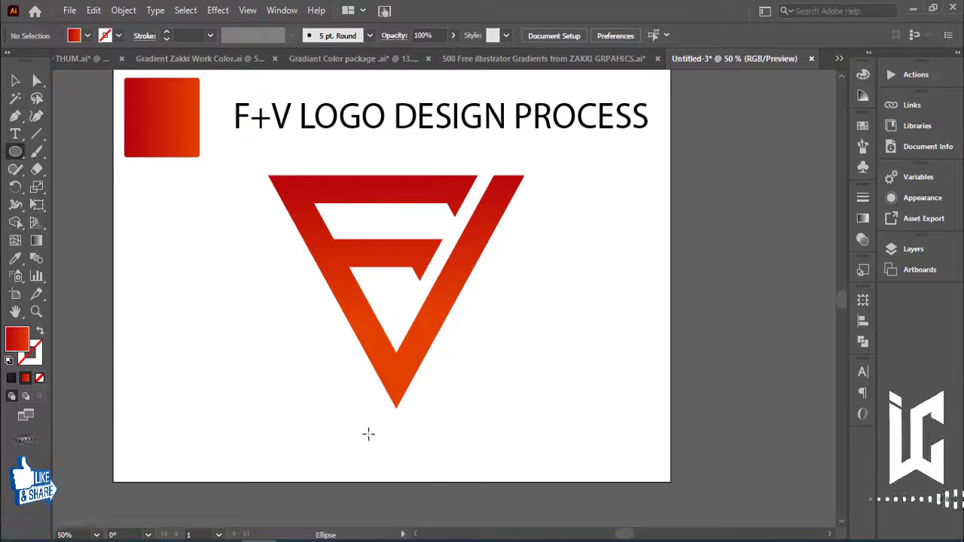
Draw a black-filled ellipse below the V's tip, just under the logo
left_click_drag(315, 425, 486, 477)
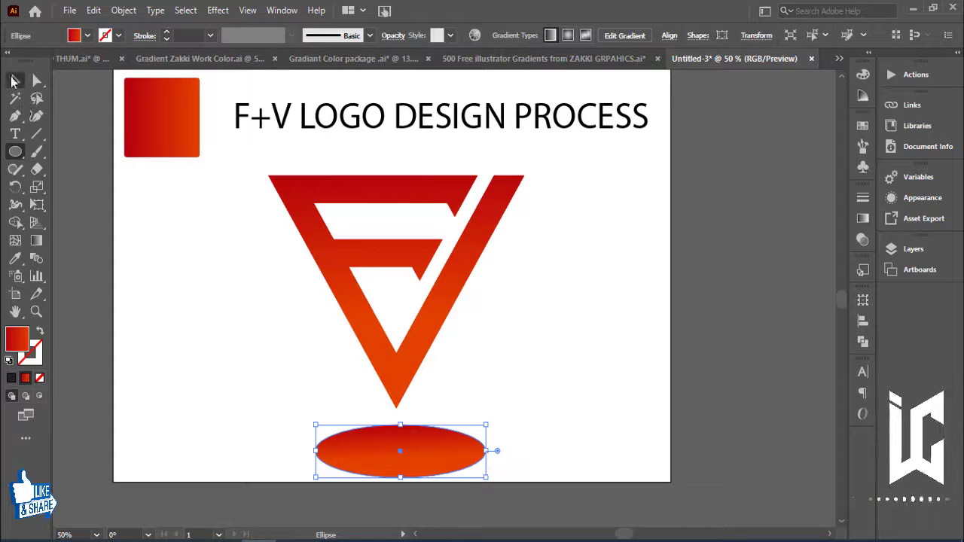
left_click(13, 82)
left_click(87, 36)
left_click(39, 61)
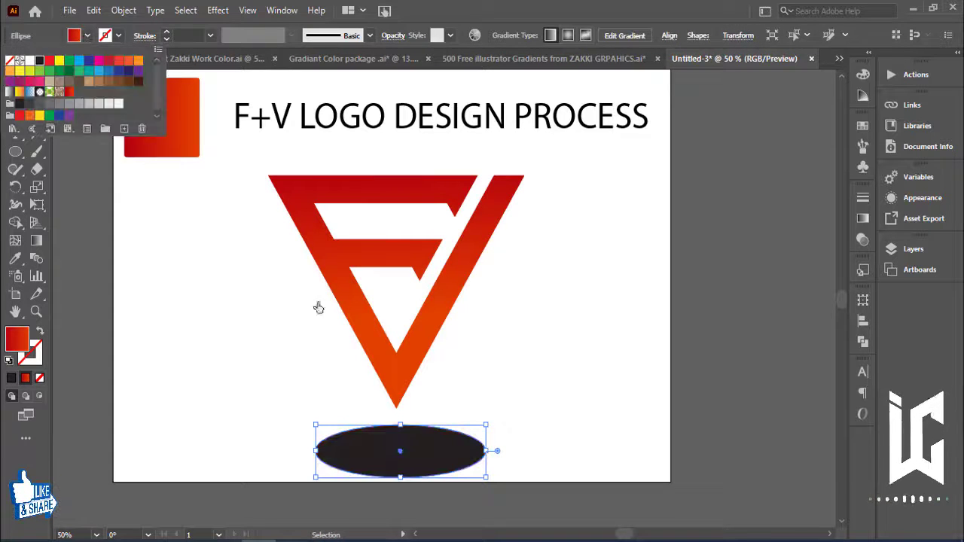
left_click_drag(444, 449, 441, 445)
Apply a Feather effect with a 34 px radius to the ellipse
left_click(916, 201)
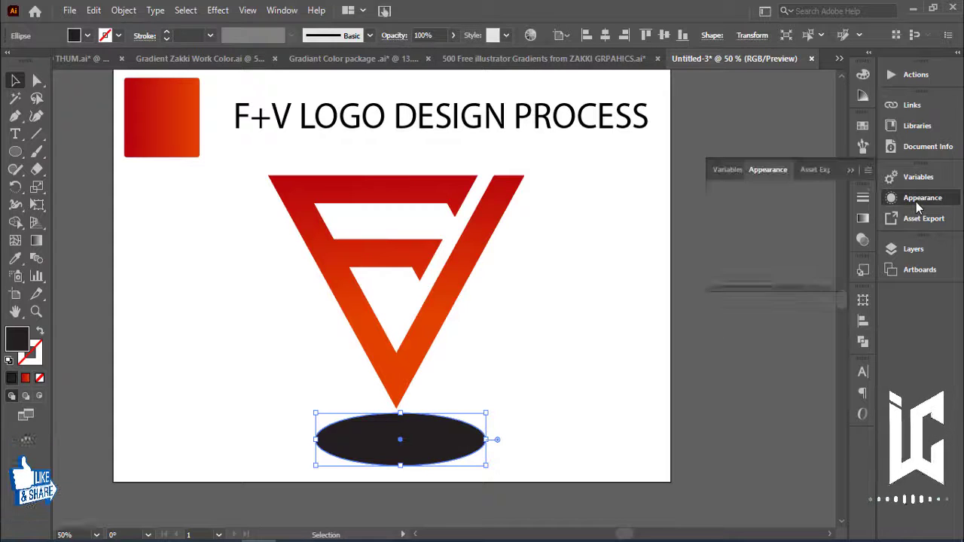
left_click(757, 278)
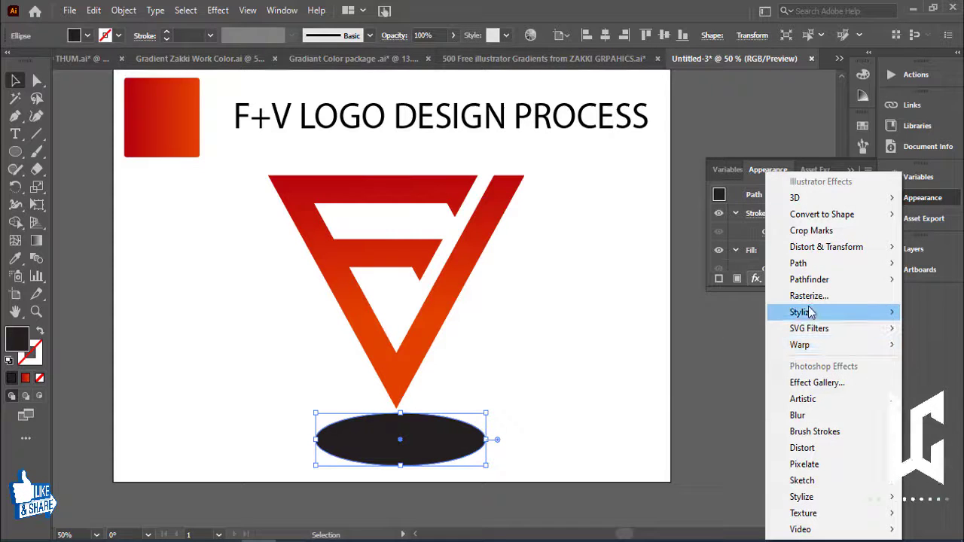
left_click(683, 328)
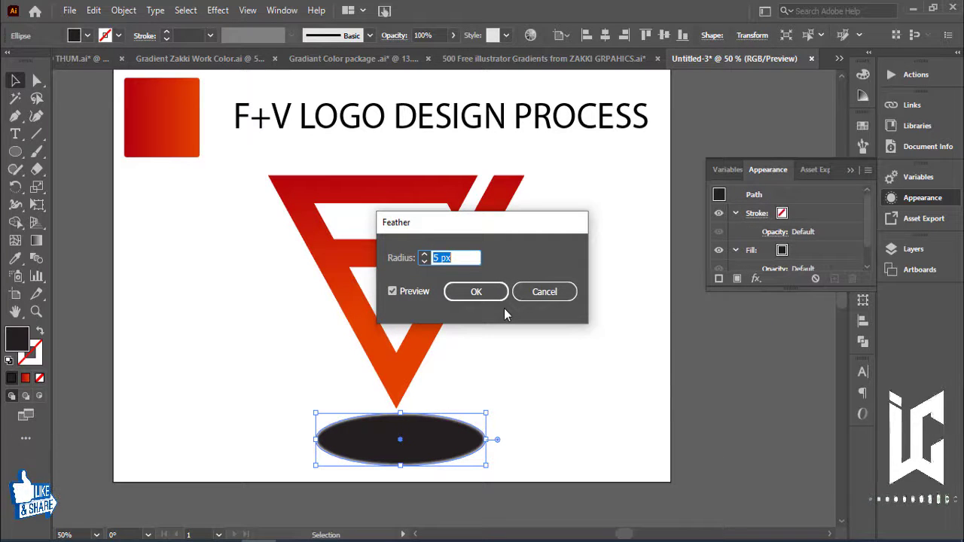
type("30")
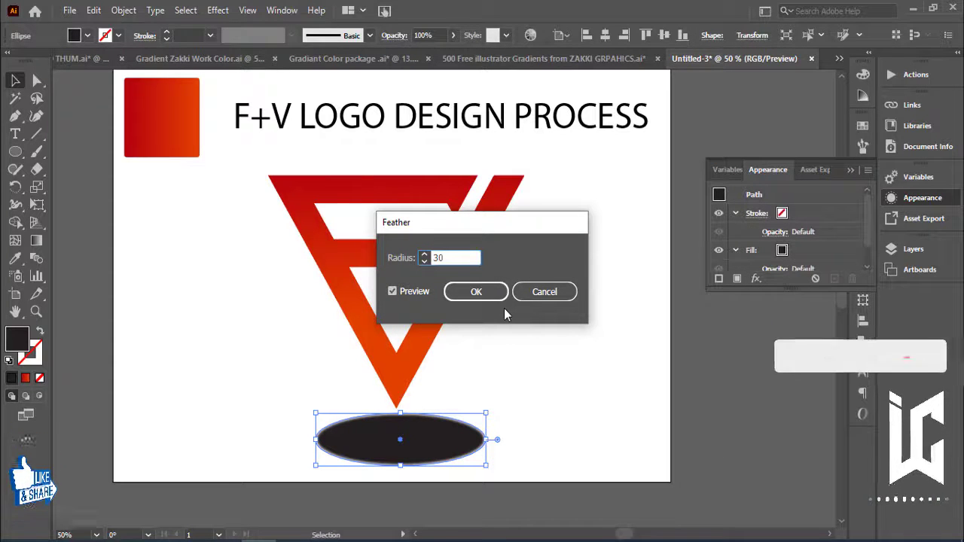
key("Tab")
type("34")
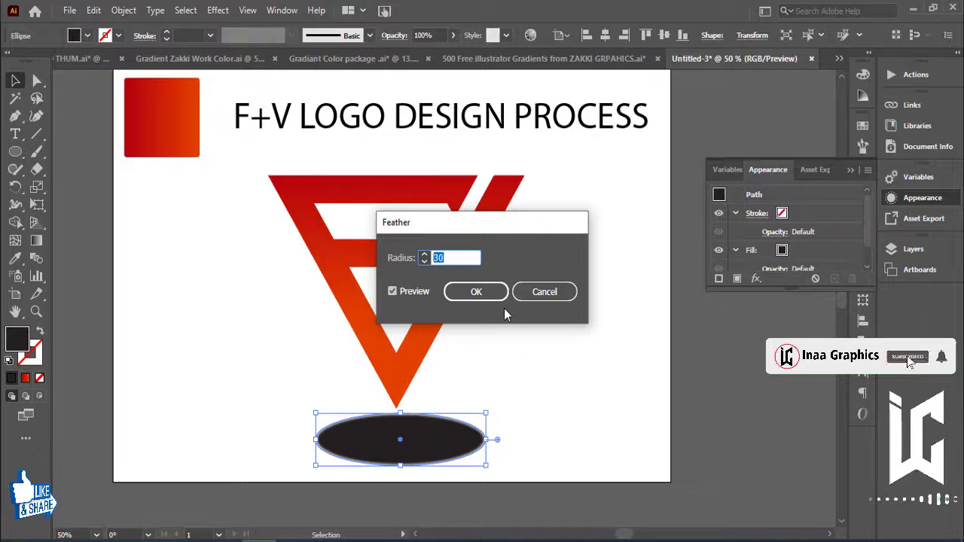
key("Tab")
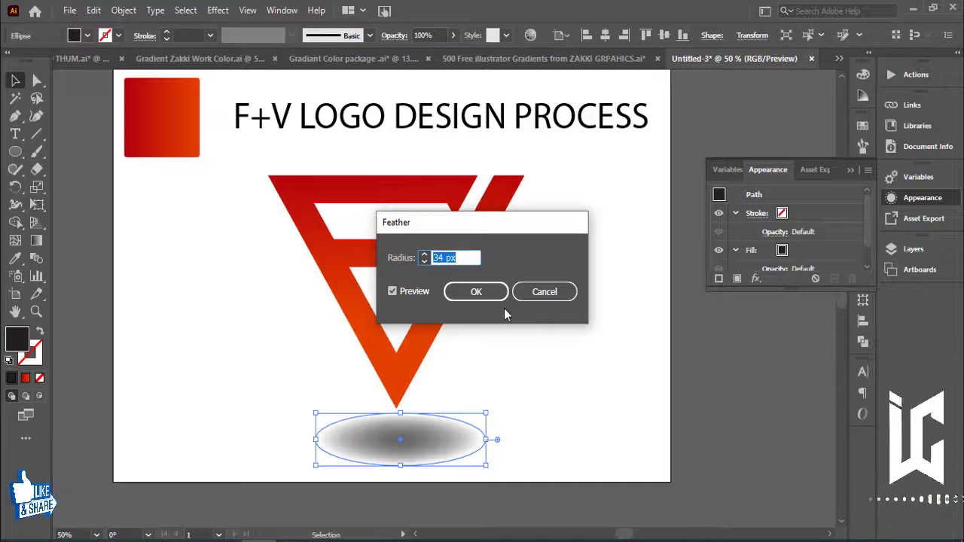
left_click(478, 291)
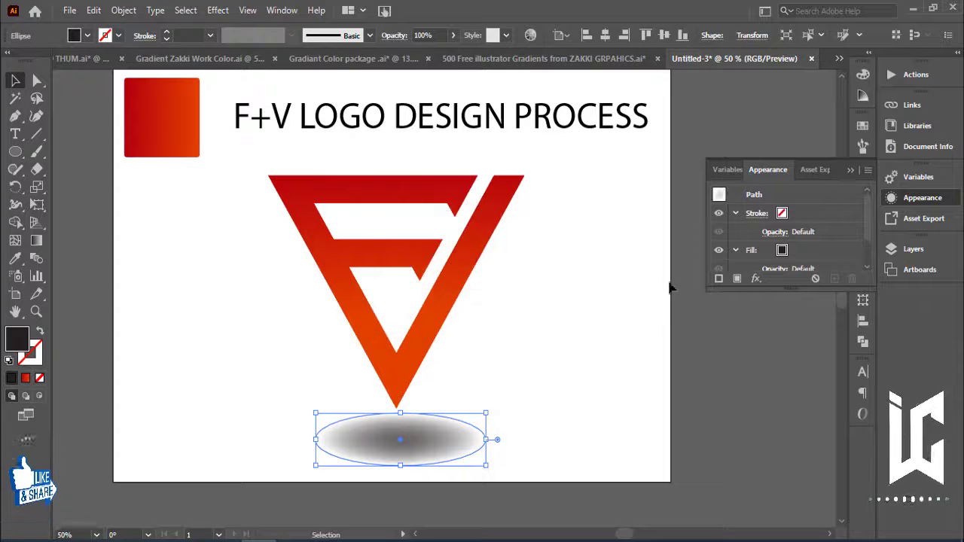
left_click(678, 256)
left_click(850, 170)
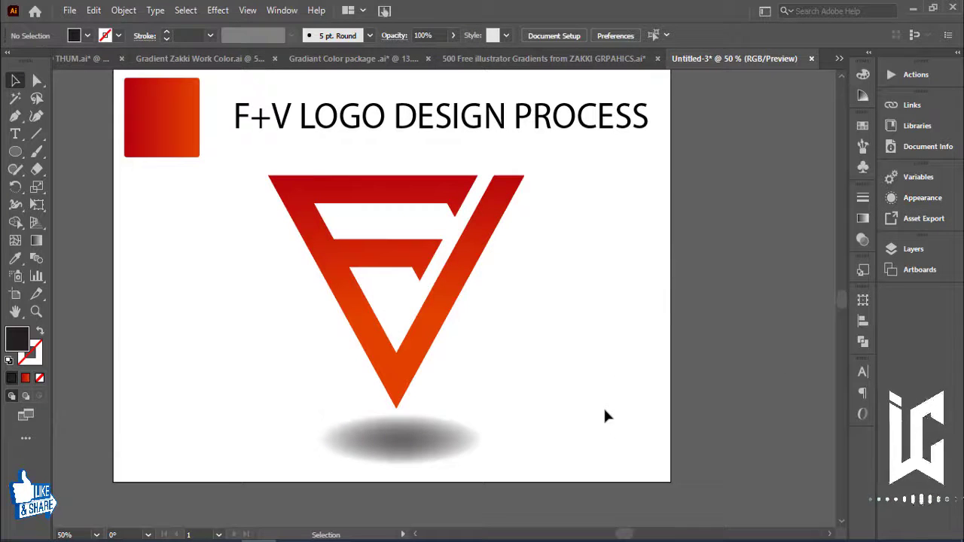
Select the logo and shadow together and align their horizontal centres
left_click_drag(561, 338, 304, 476)
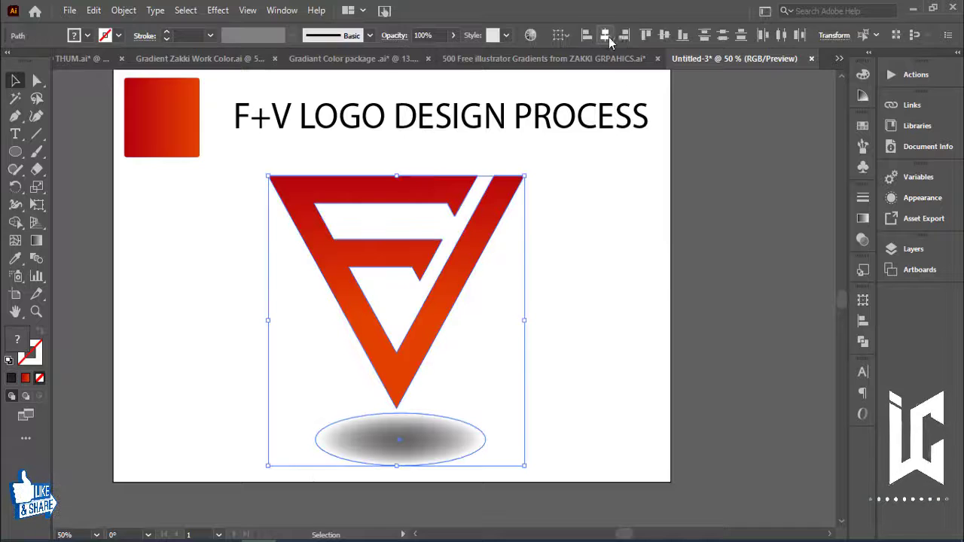
left_click(613, 327)
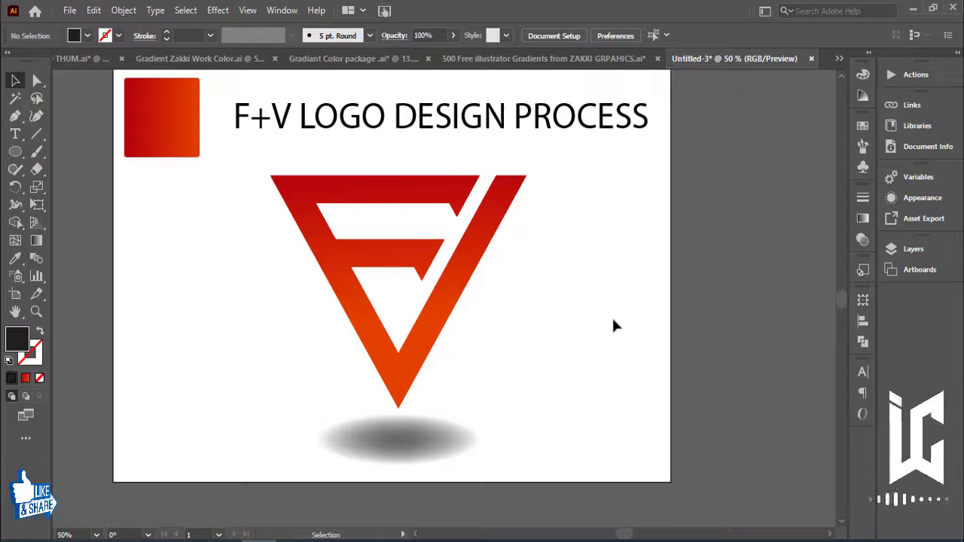
left_click_drag(636, 259, 714, 279)
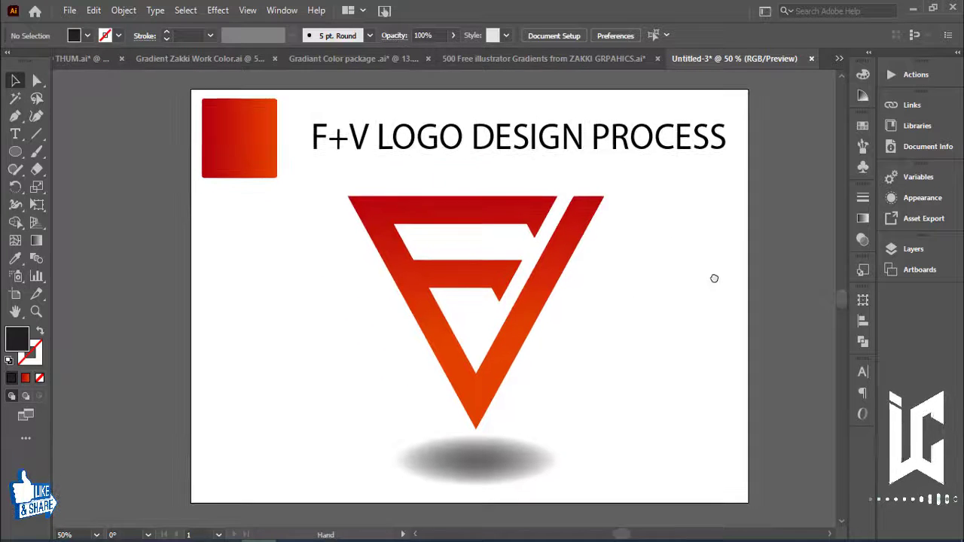